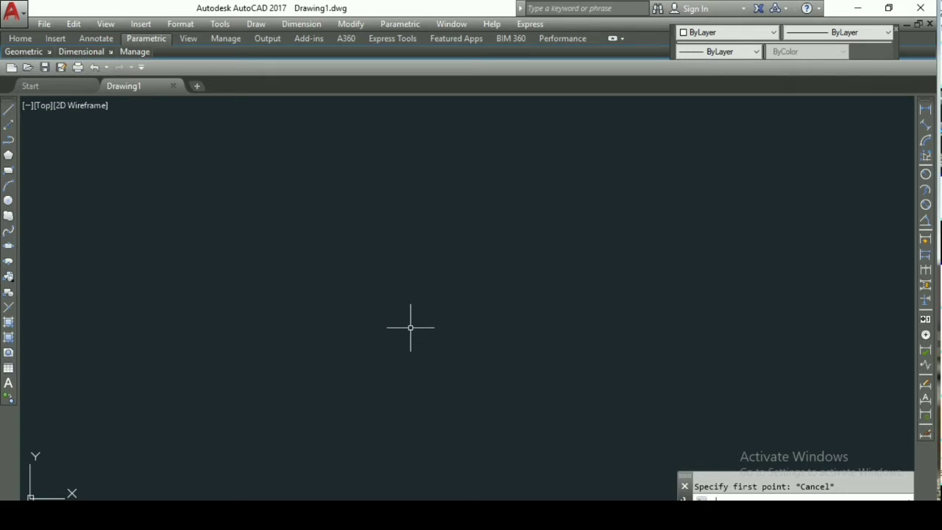
- Draw a horizontal line 100 units long with Ortho mode on
{"action": "type", "text": "l"}
{"action": "key", "text": "Return"}
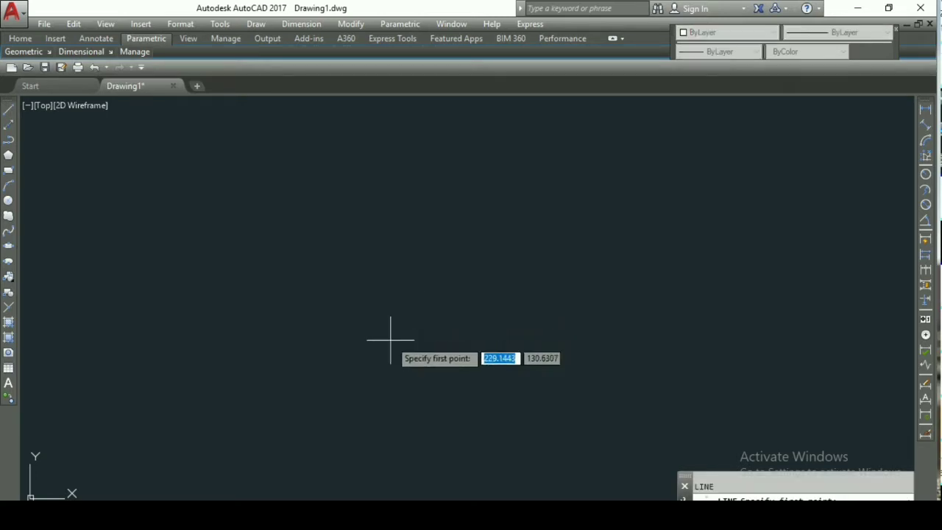
{"action": "left_click", "coordinate": [305, 275]}
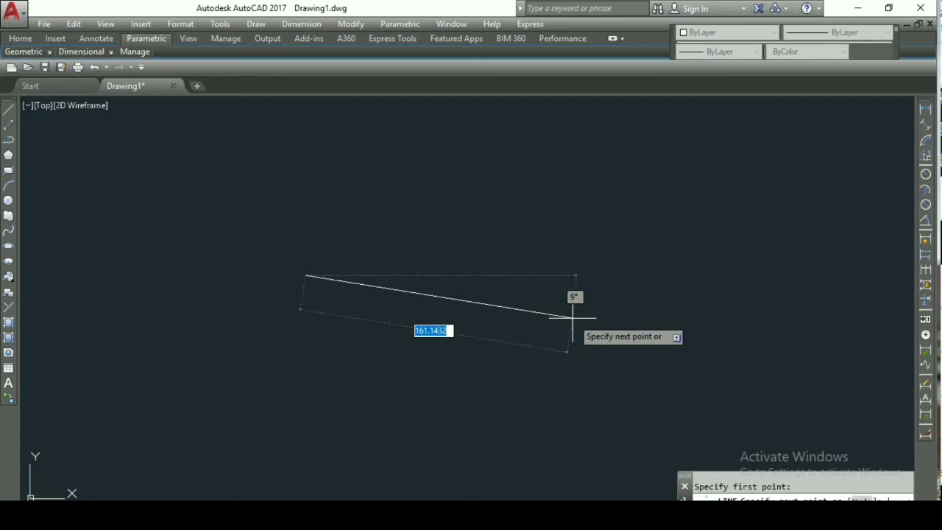
{"action": "key", "text": "F8"}
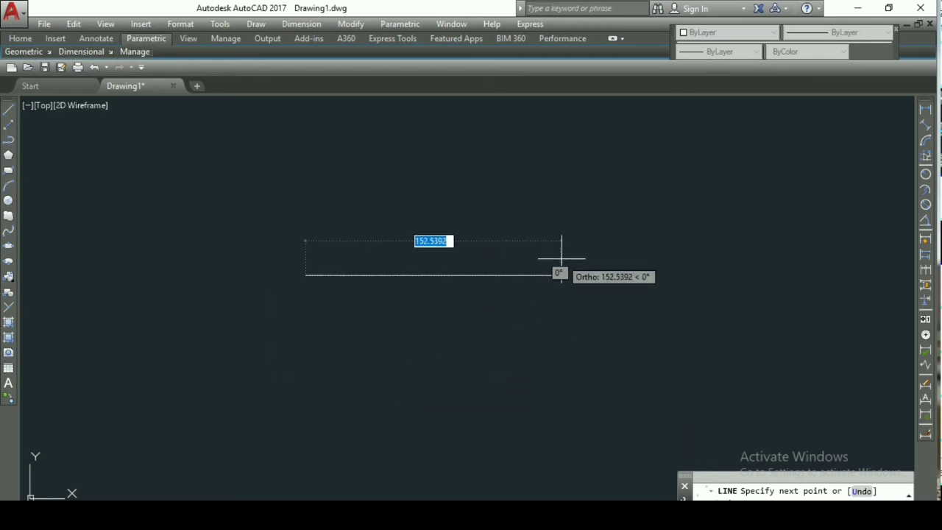
{"action": "type", "text": "1"}
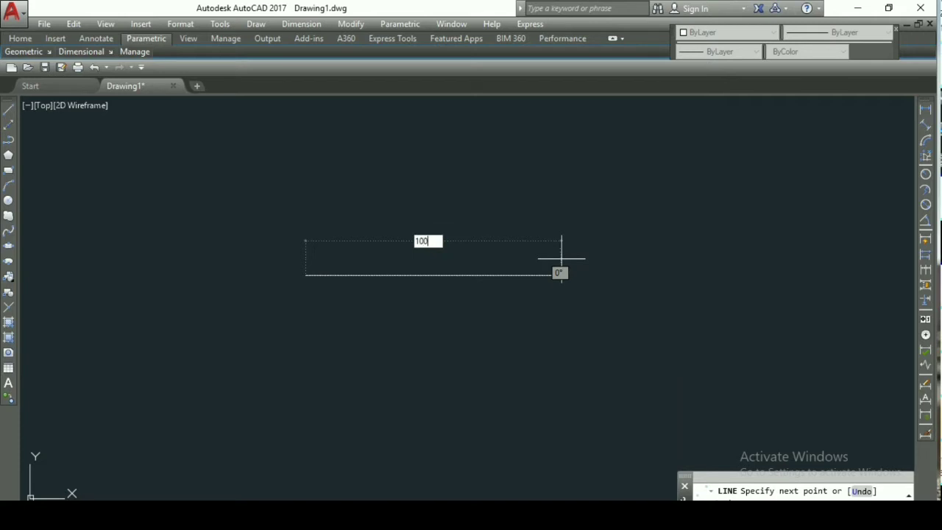
{"action": "type", "text": "00"}
{"action": "key", "text": "Return"}
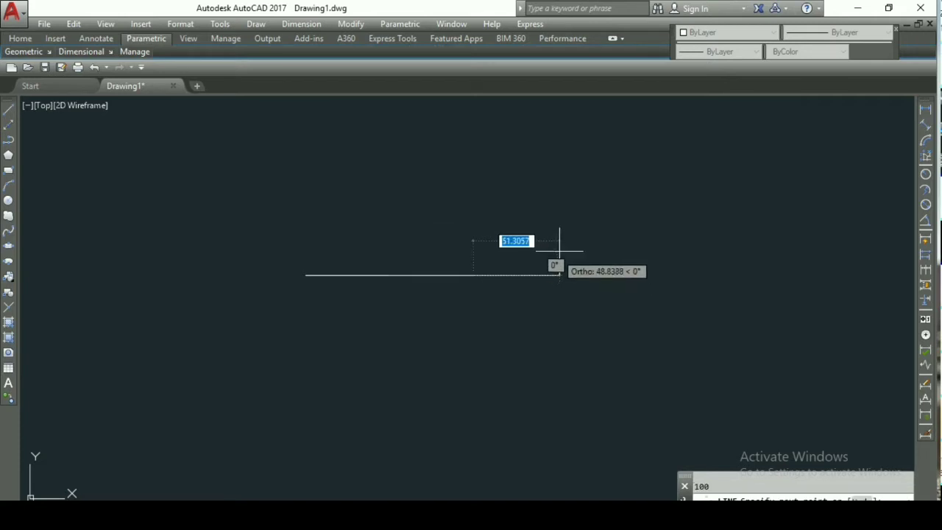
{"action": "key", "text": "Escape"}
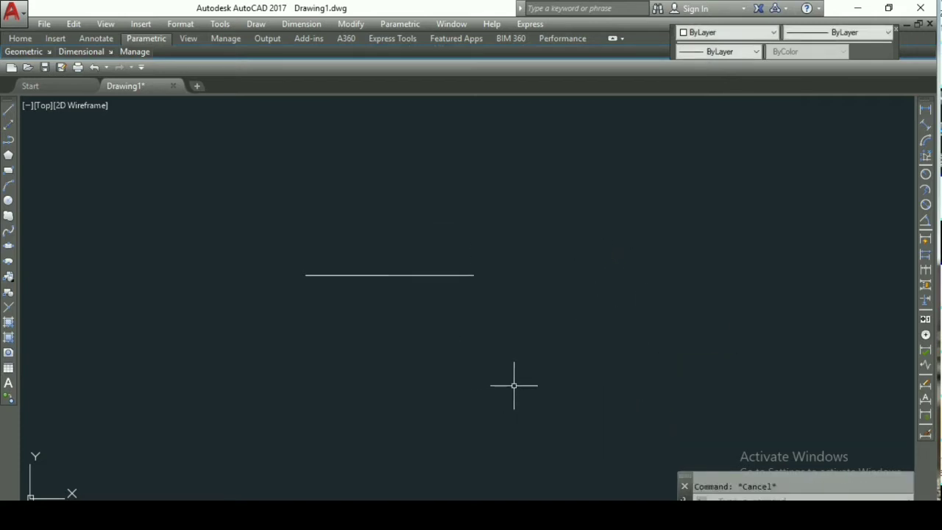
- Offset the horizontal line 200 units downward
{"action": "type", "text": "o"}
{"action": "key", "text": "Return"}
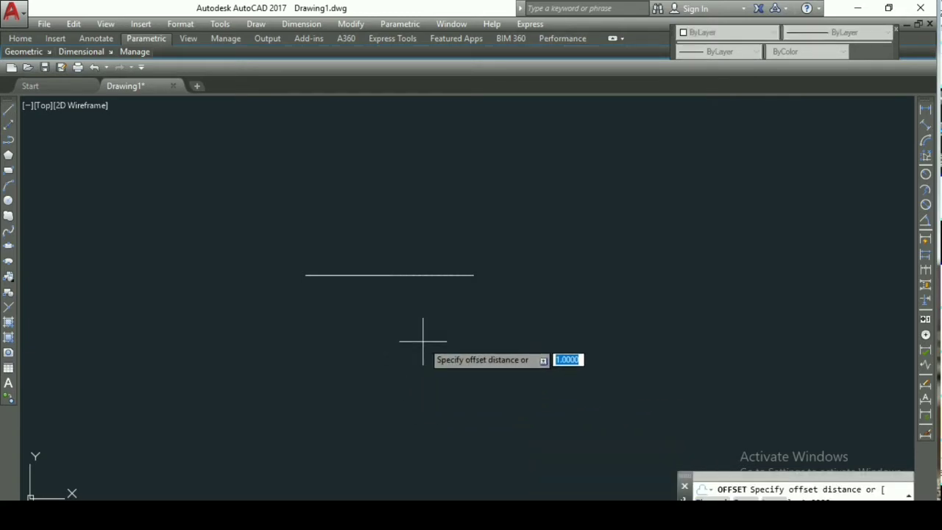
{"action": "type", "text": "2"}
{"action": "key", "text": "Return"}
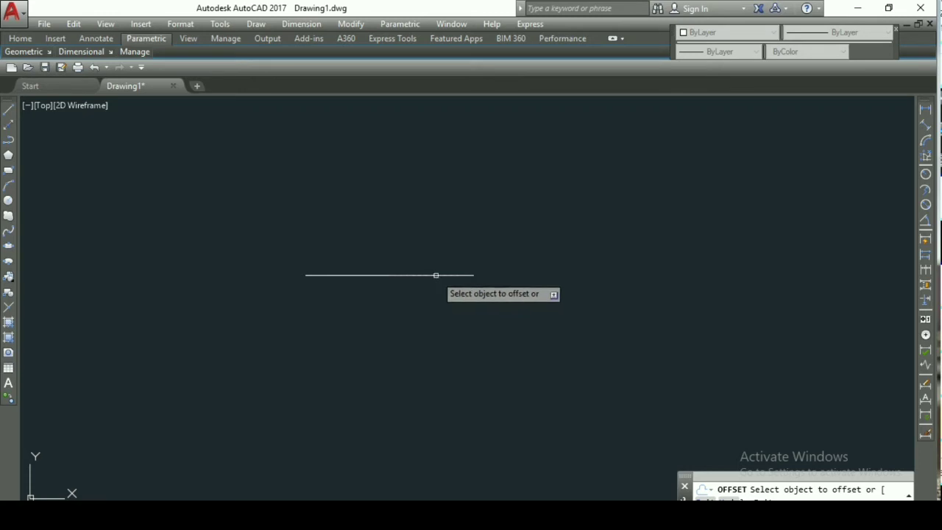
{"action": "scroll", "coordinate": [475, 378], "scroll_direction": "down", "scroll_amount": 5}
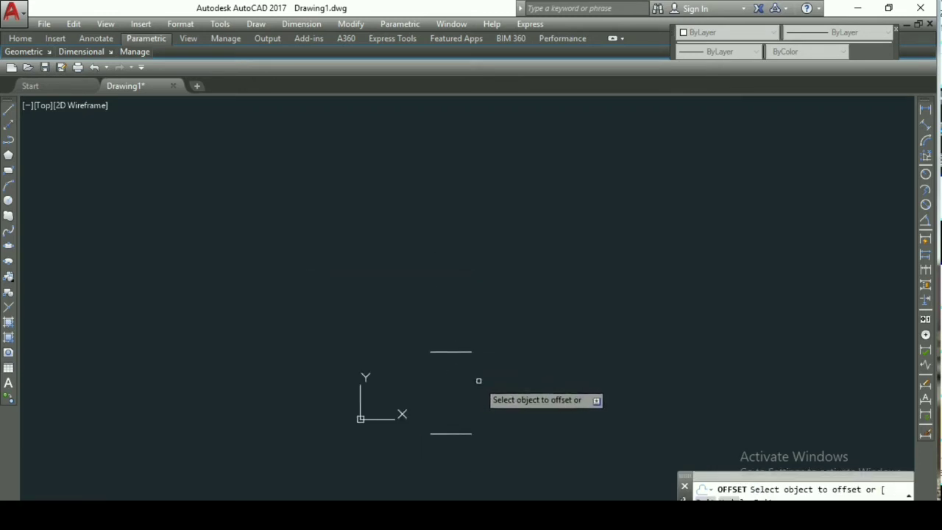
{"action": "scroll", "coordinate": [478, 382], "scroll_direction": "up", "scroll_amount": 2}
{"action": "key", "text": "Escape"}
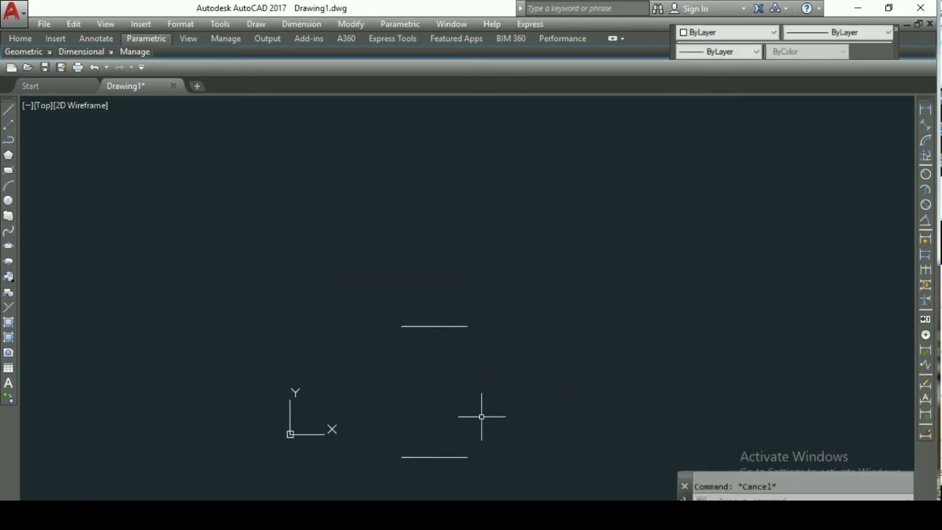
- Draw a vertical line from the midpoint of the lower horizontal line up past the upper one
{"action": "type", "text": "l"}
{"action": "key", "text": "Return"}
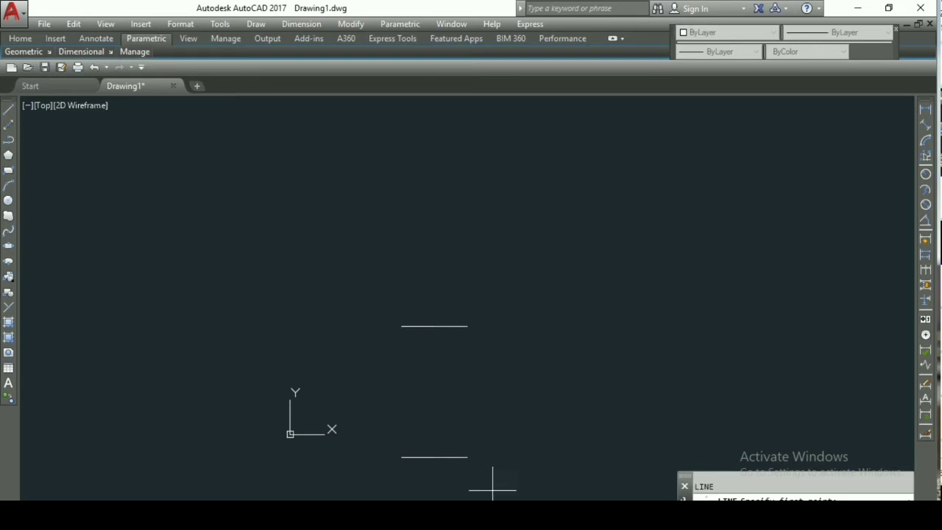
{"action": "left_click", "coordinate": [434, 457]}
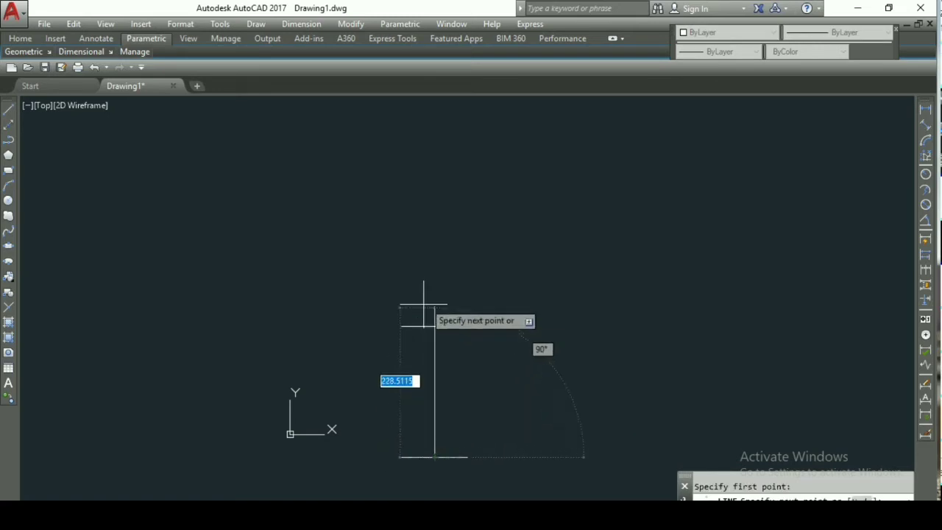
{"action": "left_click", "coordinate": [434, 282]}
{"action": "key", "text": "Escape"}
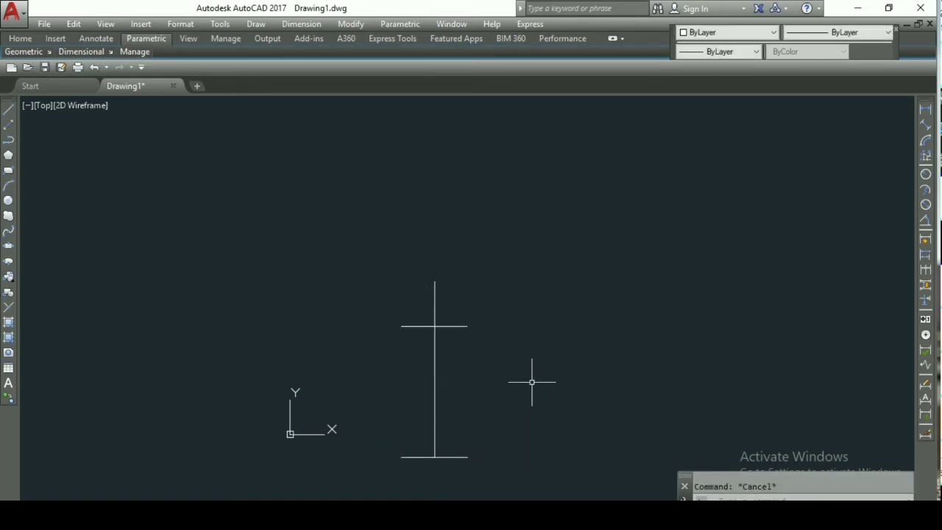
- Offset the vertical centre line 25 units to both sides
{"action": "type", "text": "l"}
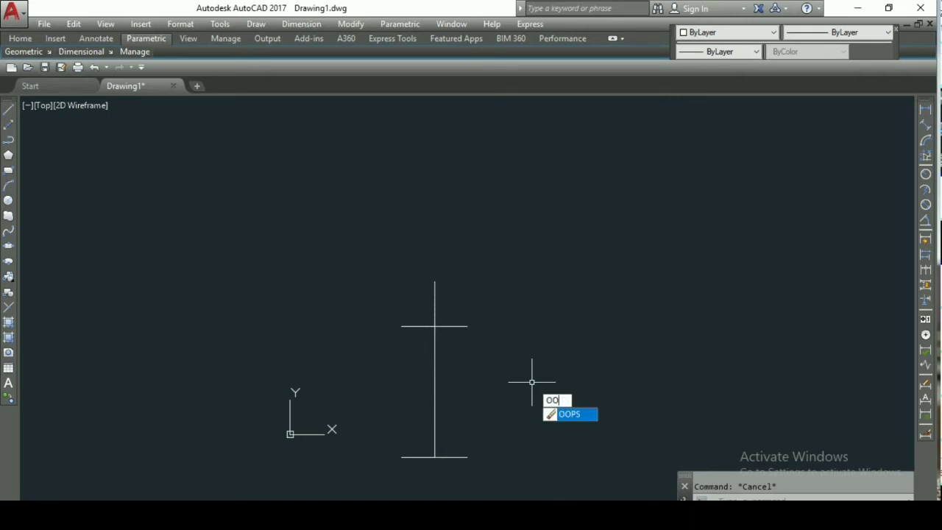
{"action": "key", "text": "BackSpace"}
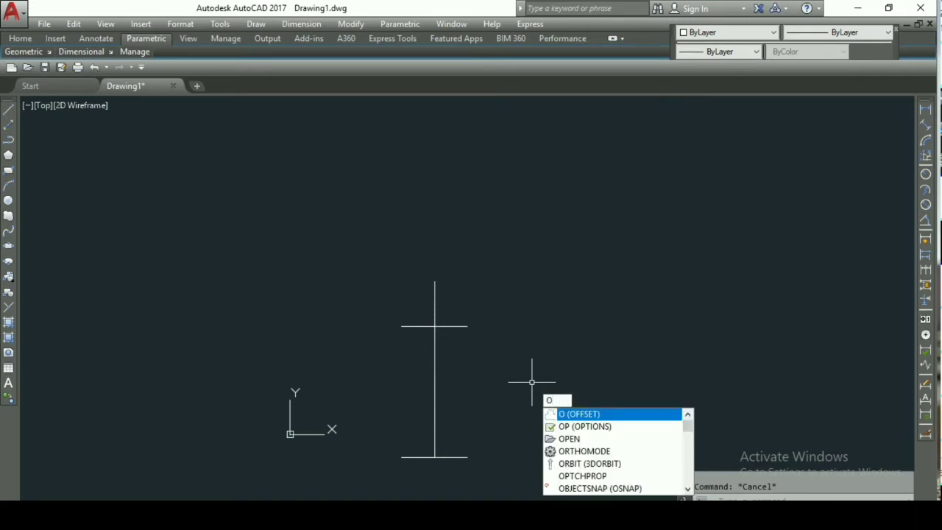
{"action": "key", "text": "Return"}
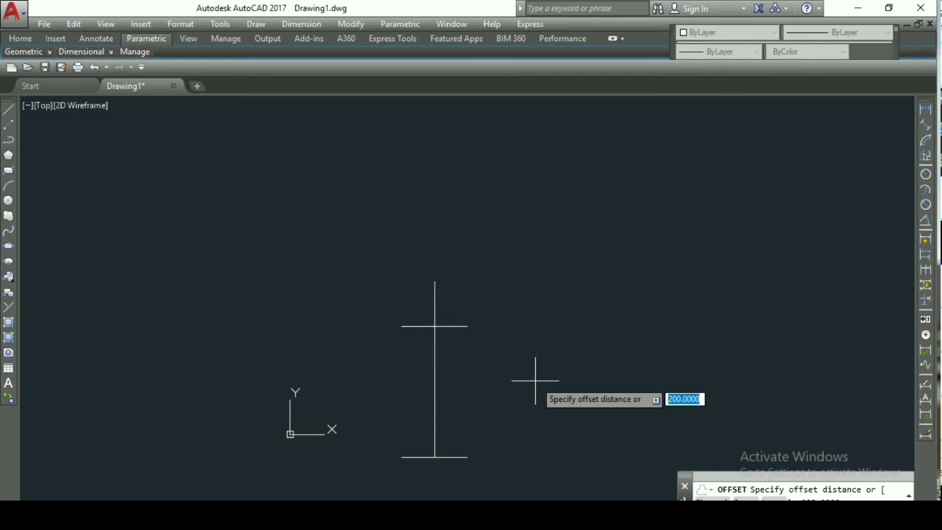
{"action": "type", "text": "25"}
{"action": "key", "text": "Return"}
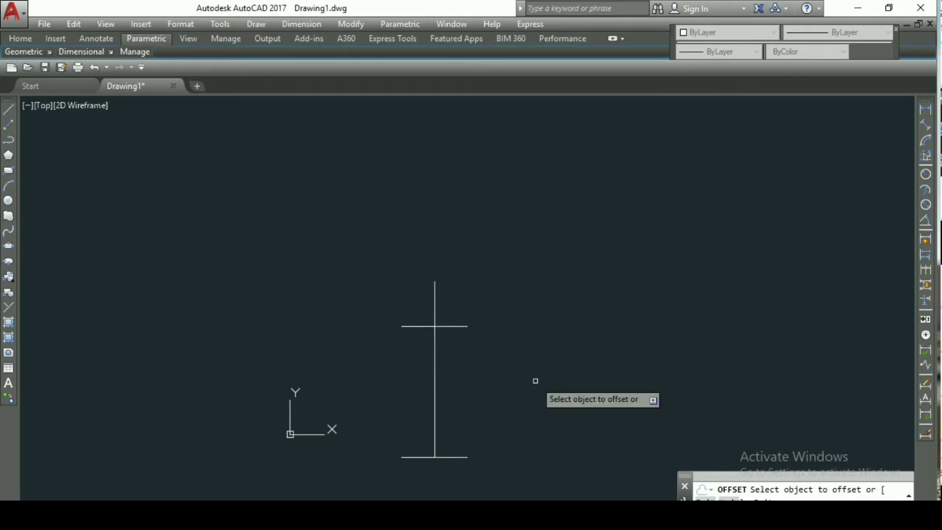
{"action": "left_click", "coordinate": [433, 370]}
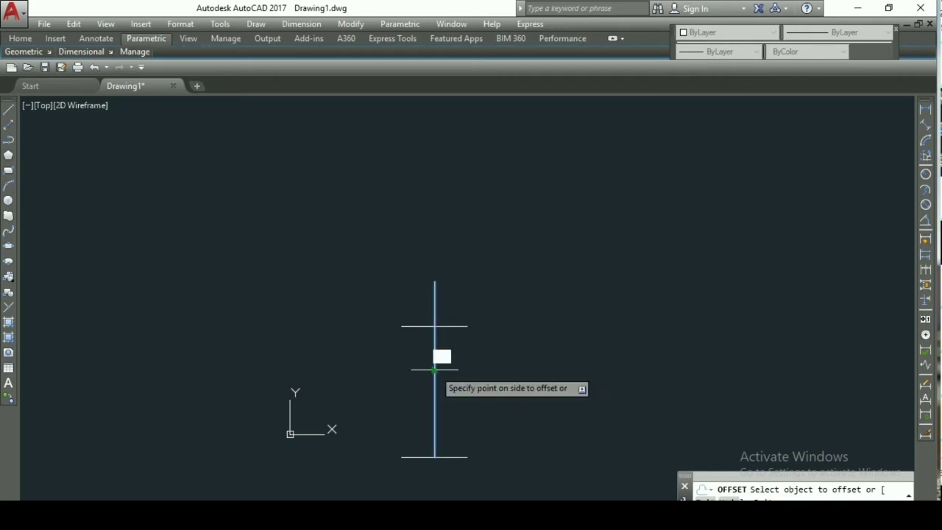
{"action": "left_click", "coordinate": [414, 375]}
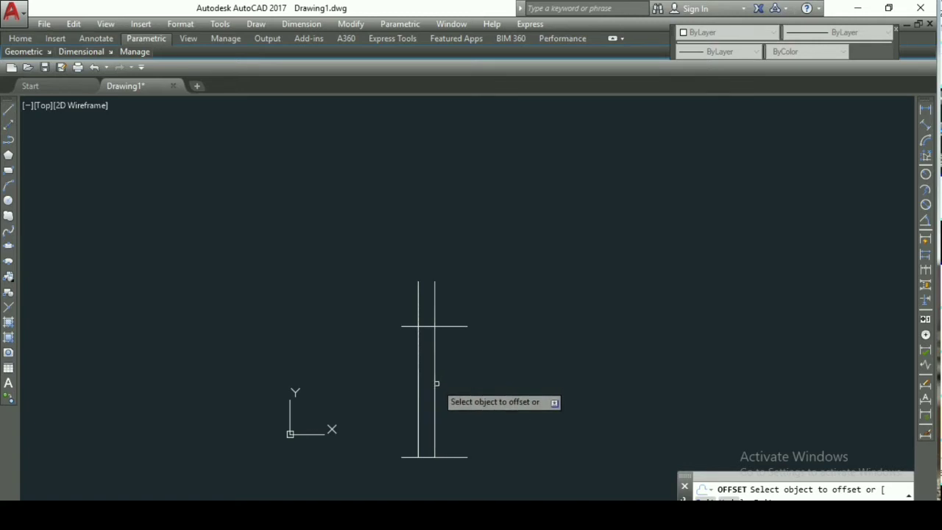
{"action": "left_click", "coordinate": [434, 385]}
{"action": "left_click", "coordinate": [476, 386]}
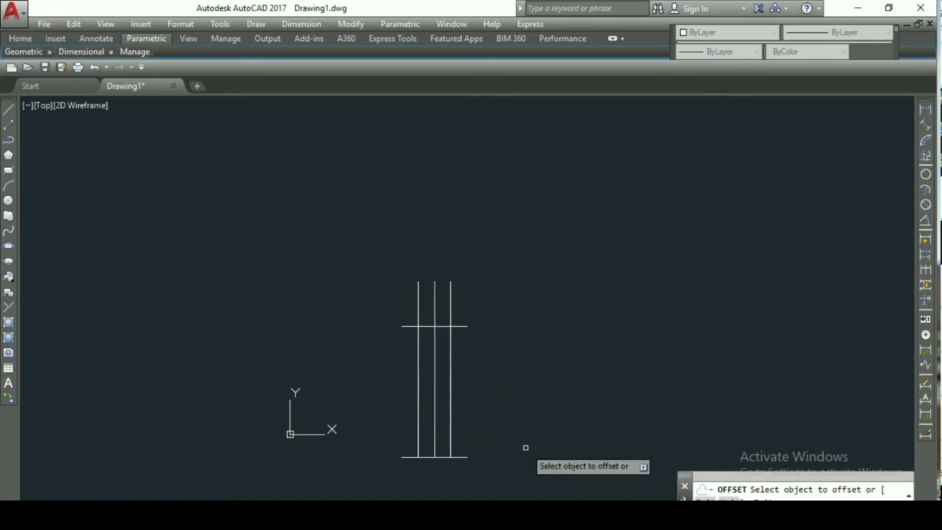
{"action": "key", "text": "Escape"}
- Trim the two offset verticals above the upper line and the lower line's ends outside those verticals
{"action": "type", "text": "tr"}
{"action": "key", "text": "Return"}
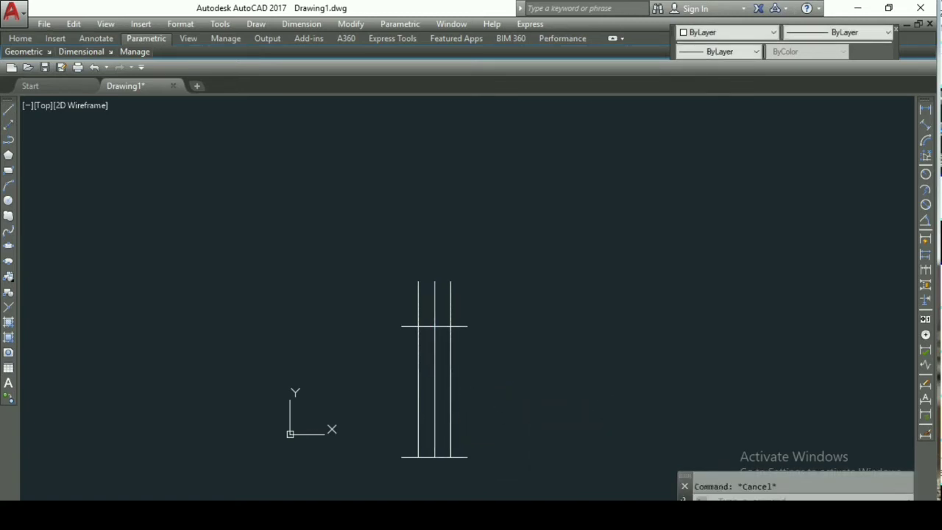
{"action": "key", "text": "Return"}
{"action": "left_click", "coordinate": [416, 306]}
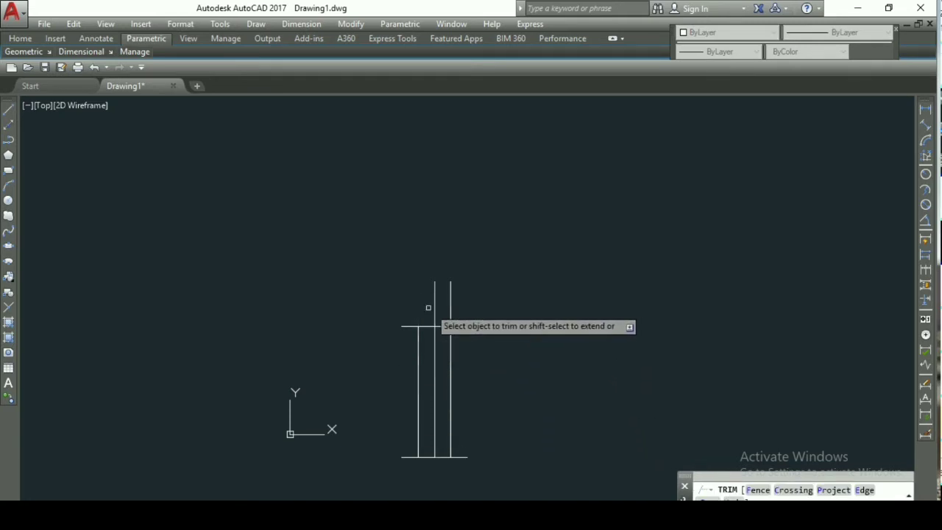
{"action": "left_click", "coordinate": [450, 298]}
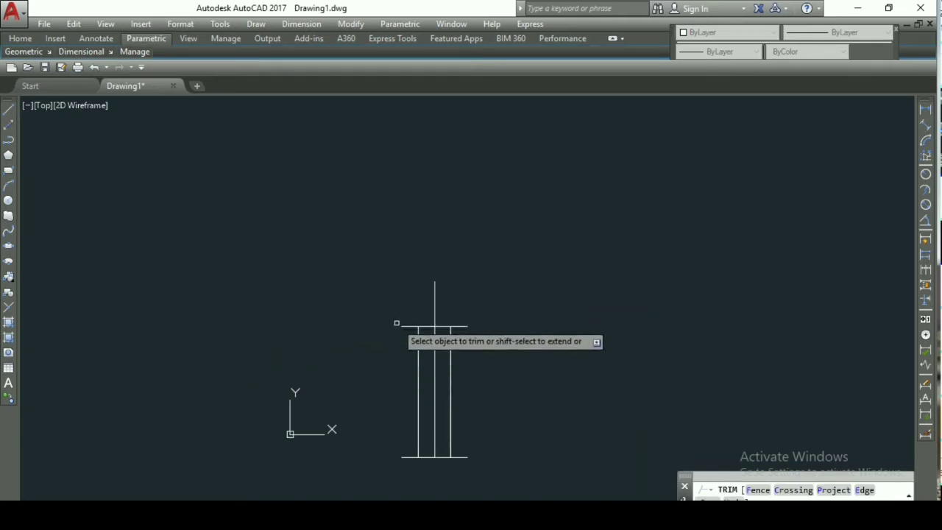
{"action": "left_click", "coordinate": [409, 457]}
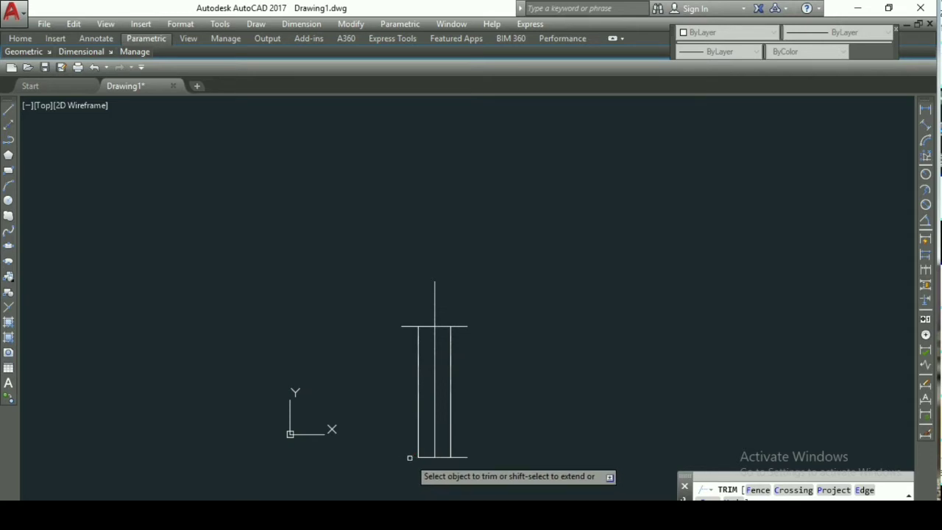
{"action": "left_click", "coordinate": [471, 451]}
{"action": "left_click", "coordinate": [463, 468]}
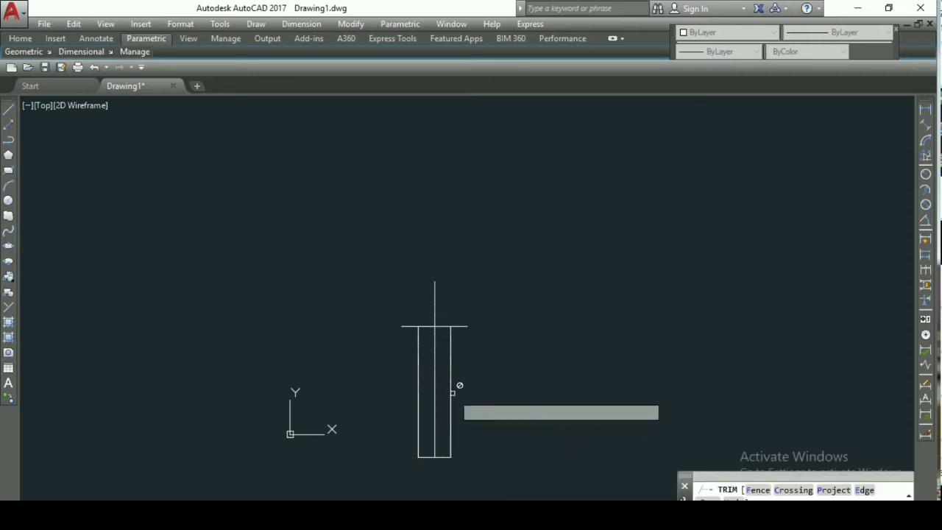
{"action": "key", "text": "Return"}
- Delete the three vertical construction lines
{"action": "left_click", "coordinate": [450, 392]}
{"action": "left_click", "coordinate": [420, 404]}
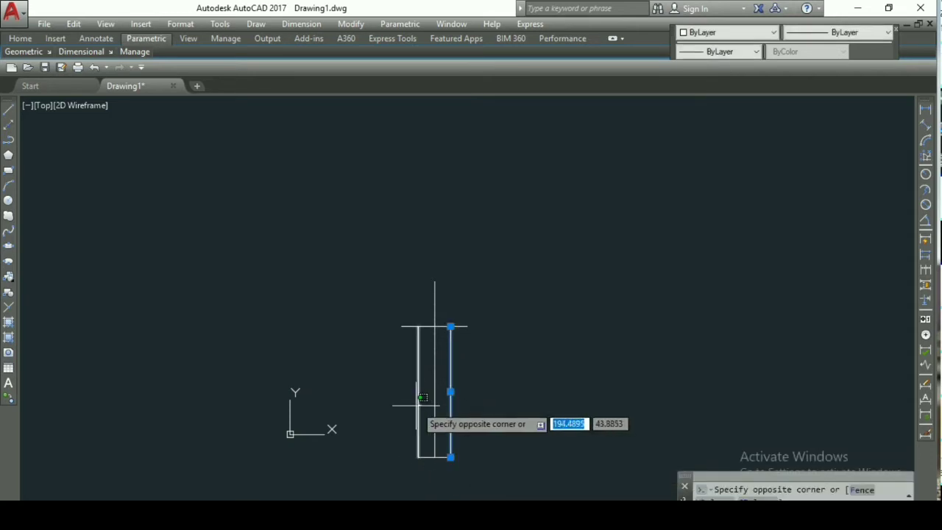
{"action": "left_click", "coordinate": [431, 397]}
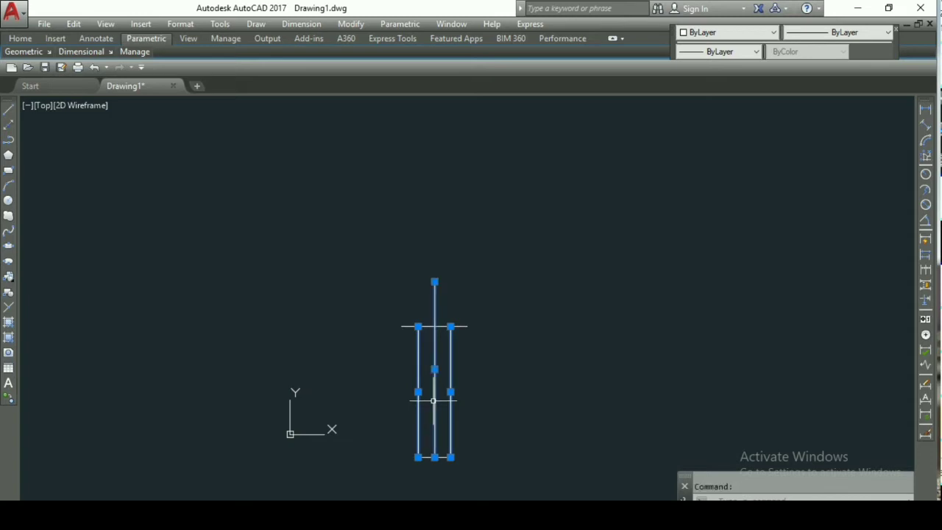
{"action": "key", "text": "Delete"}
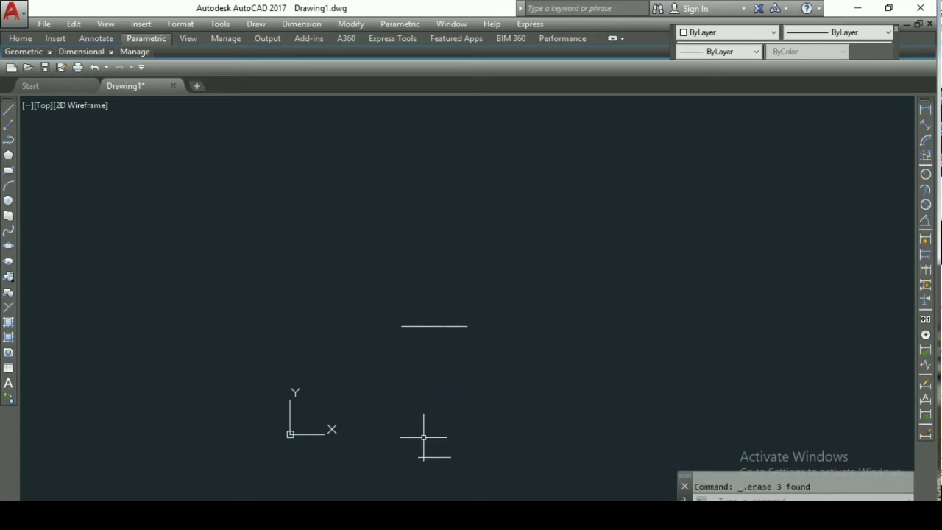
- Draw a slanted line joining the left endpoints of the upper and lower horizontal lines
{"action": "type", "text": "l"}
{"action": "key", "text": "Return"}
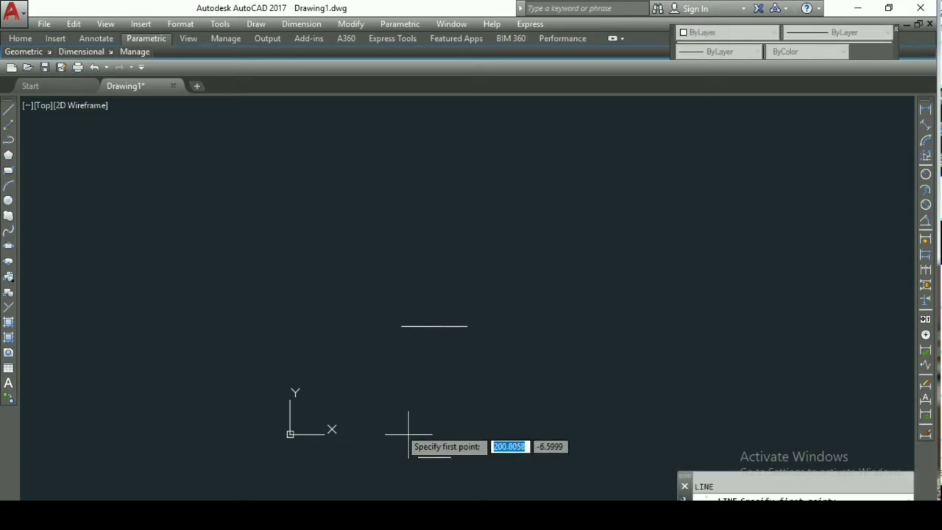
{"action": "left_click", "coordinate": [402, 325]}
{"action": "left_click", "coordinate": [418, 457]}
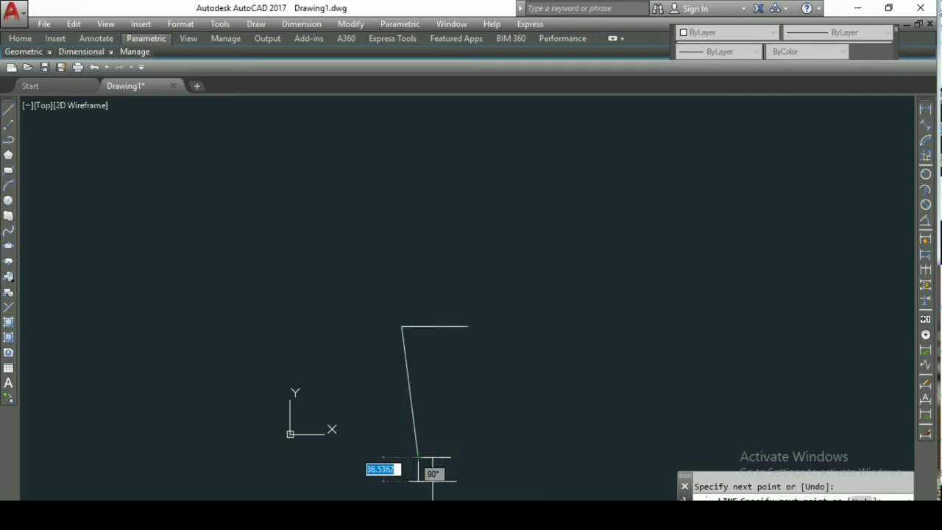
{"action": "key", "text": "Escape"}
- Draw a slanted line joining the right endpoints of the upper and lower lines to close the tapered outline
{"action": "type", "text": "l"}
{"action": "key", "text": "Return"}
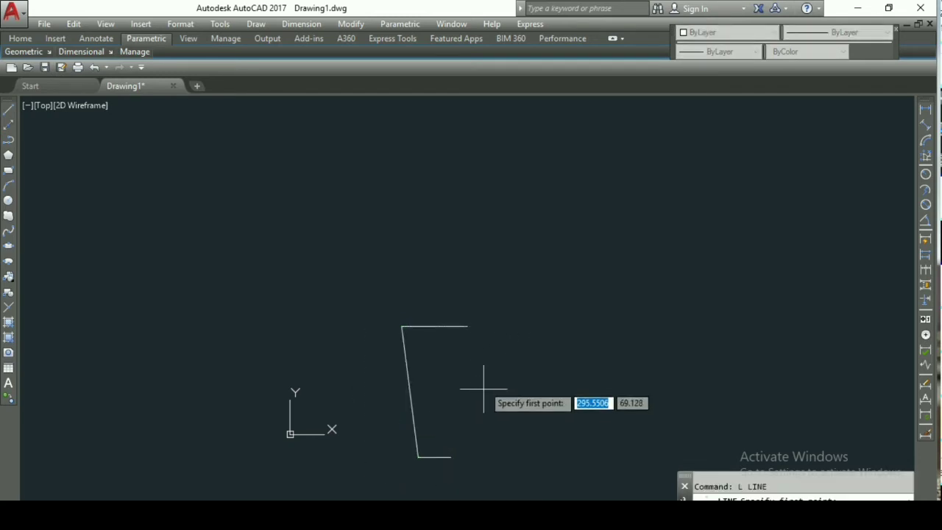
{"action": "left_click", "coordinate": [466, 326]}
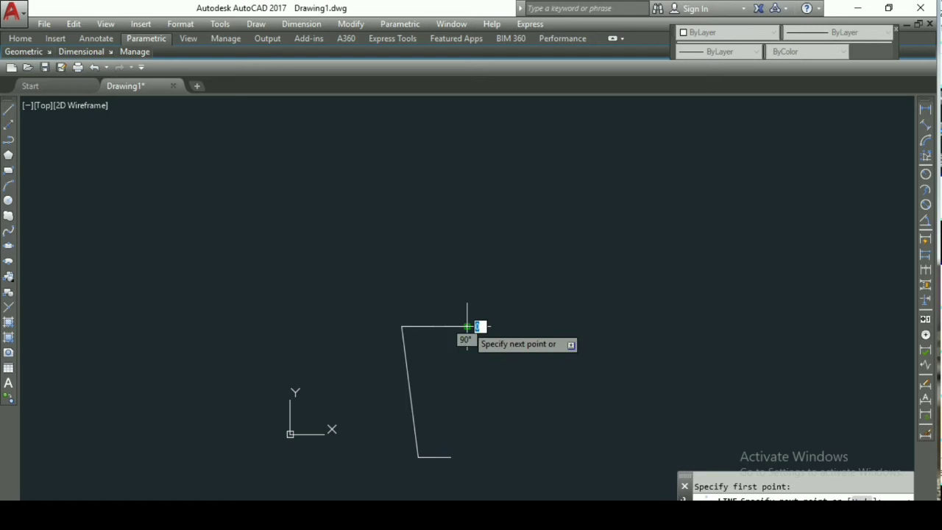
{"action": "left_click", "coordinate": [451, 457]}
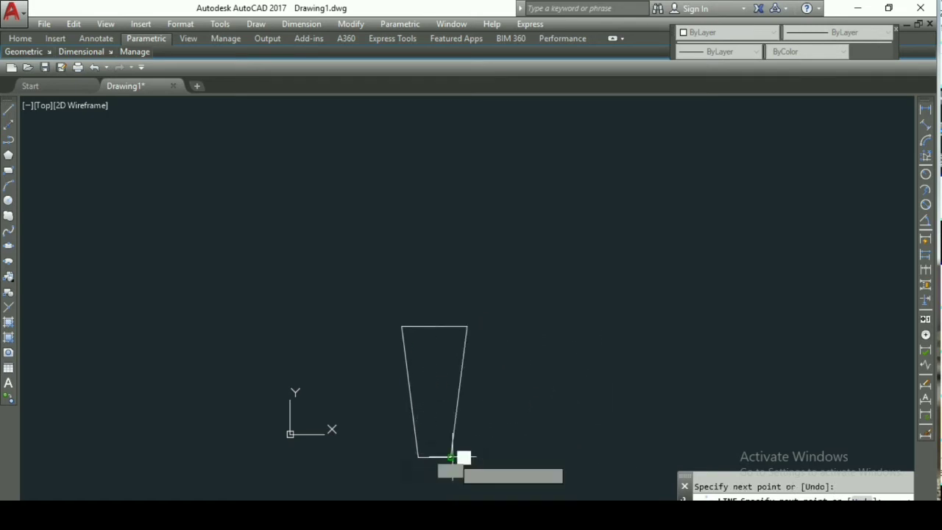
{"action": "key", "text": "Escape"}
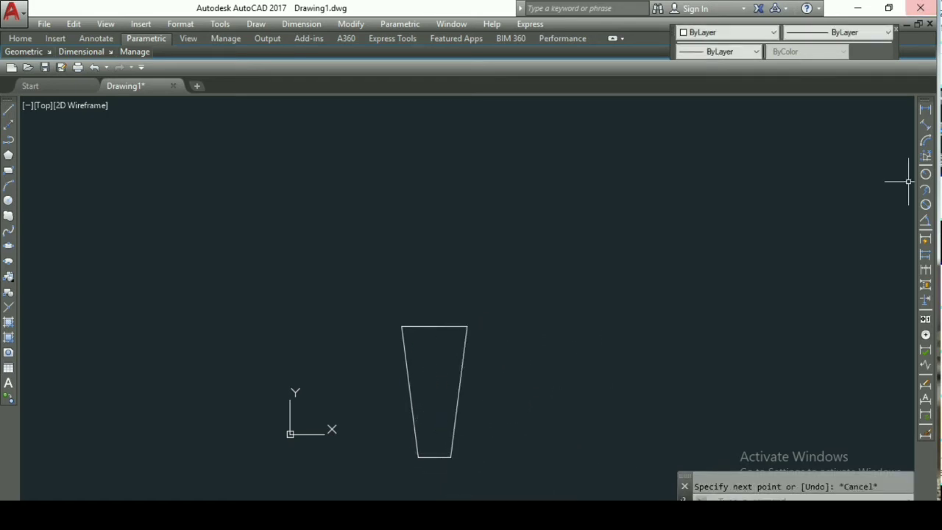
- Add a linear dimension across the outline's upper horizontal line, placing it above the line
{"action": "type", "text": "dli"}
{"action": "key", "text": "Return"}
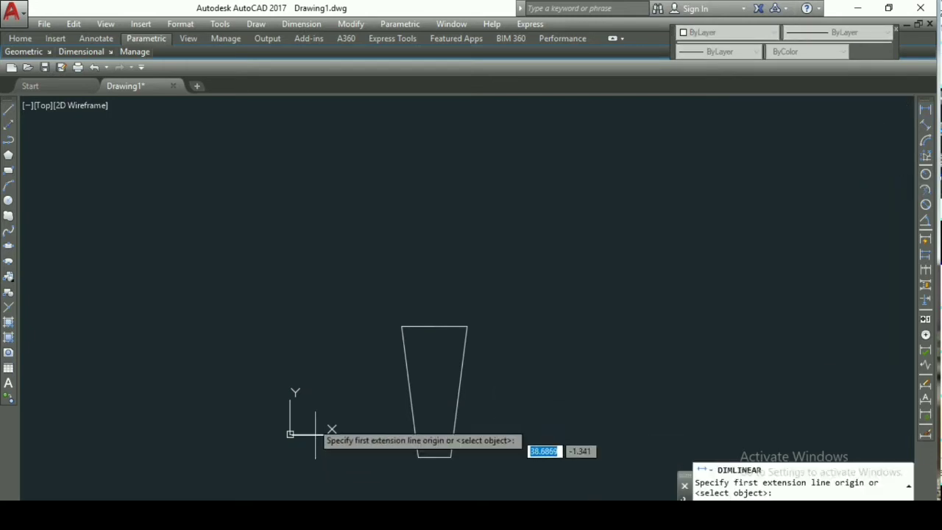
{"action": "left_click", "coordinate": [401, 326]}
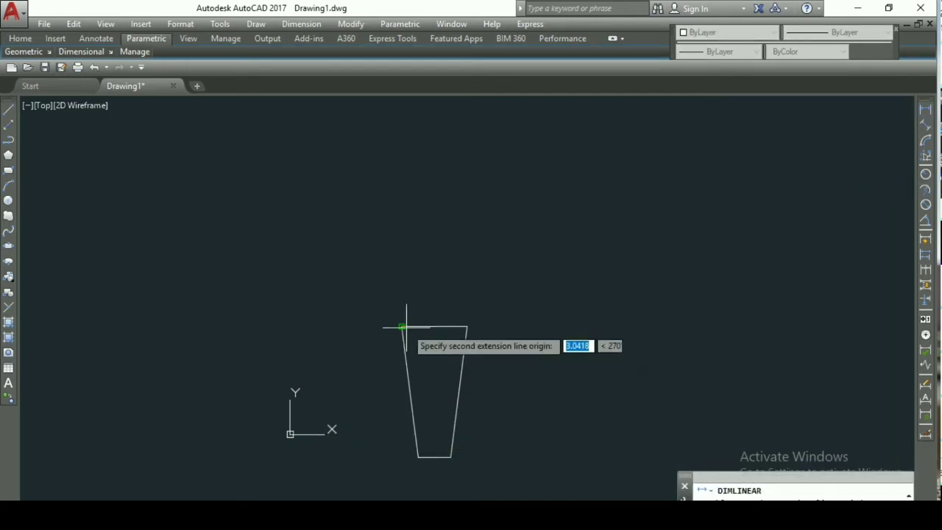
{"action": "left_click", "coordinate": [466, 326]}
{"action": "left_click", "coordinate": [474, 308]}
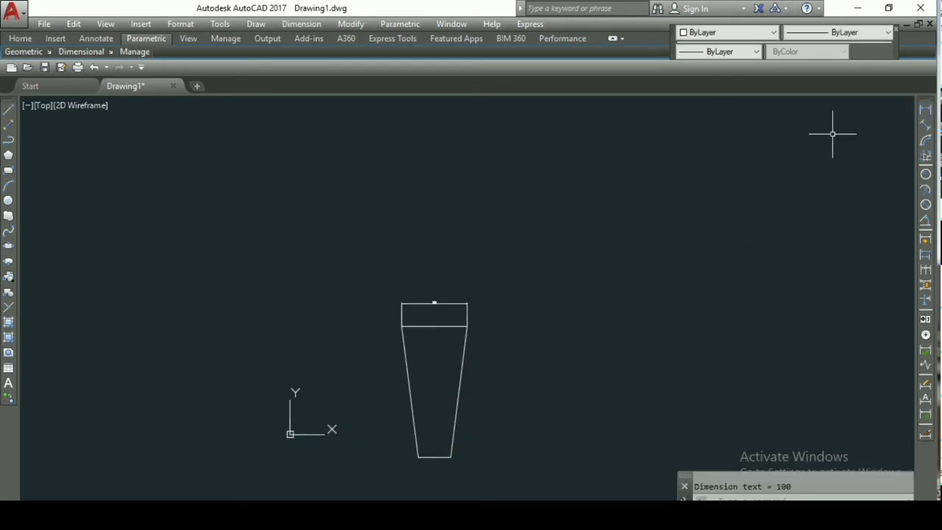
- Add a linear dimension across the outline's lower horizontal line, placing it below the line
{"action": "key", "text": "Return"}
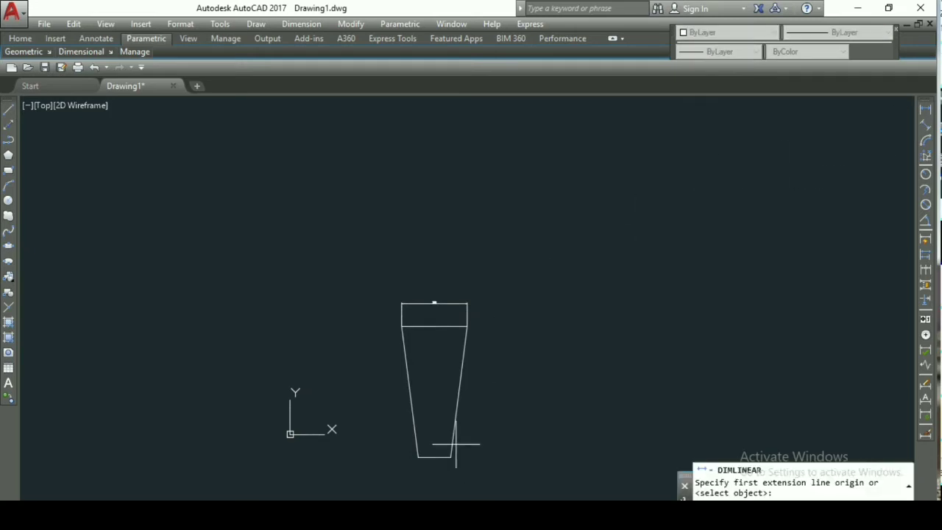
{"action": "left_click", "coordinate": [417, 456]}
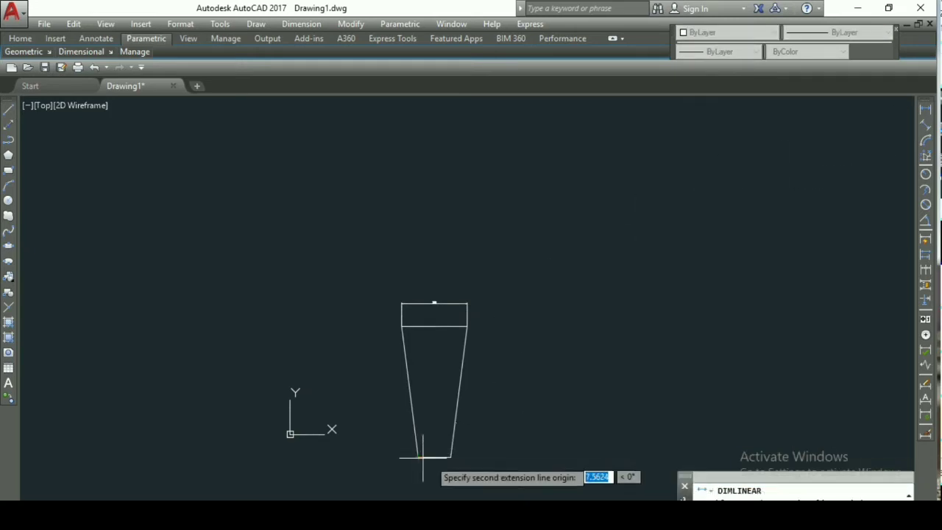
{"action": "left_click", "coordinate": [450, 456]}
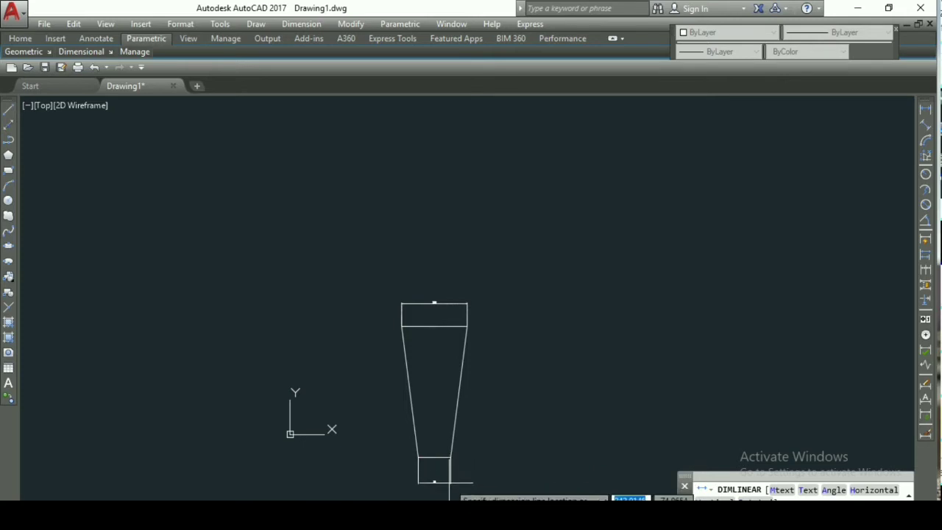
{"action": "left_click", "coordinate": [450, 480]}
- Add a vertical linear dimension for the height between the outline's lower-right and upper-right corners, placing it right of the outline
{"action": "key", "text": "Return"}
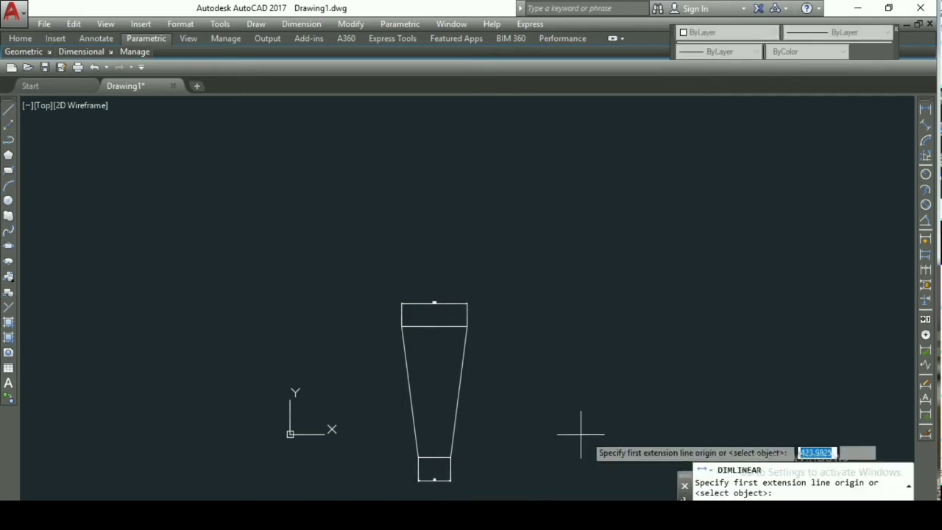
{"action": "scroll", "coordinate": [463, 449], "scroll_direction": "up", "scroll_amount": 5}
{"action": "middle_click_drag", "start_coordinate": [415, 465], "coordinate": [526, 280]}
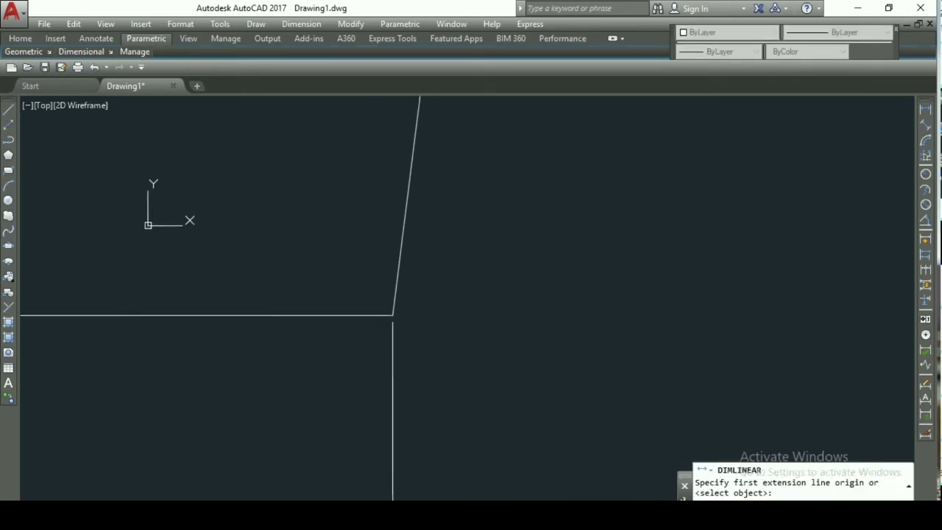
{"action": "left_click", "coordinate": [392, 318]}
{"action": "scroll", "coordinate": [393, 316], "scroll_direction": "down", "scroll_amount": 5}
{"action": "middle_click_drag", "start_coordinate": [456, 237], "coordinate": [441, 346]}
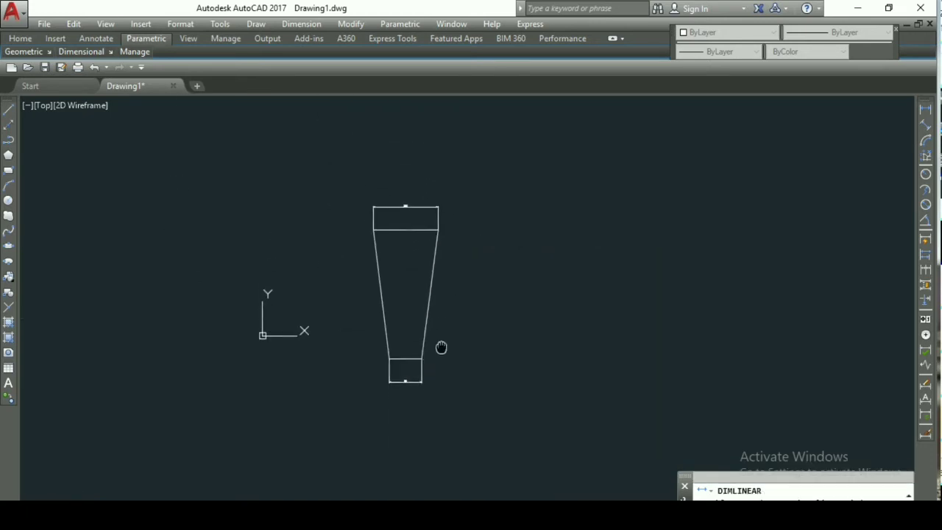
{"action": "scroll", "coordinate": [414, 248], "scroll_direction": "up", "scroll_amount": 5}
{"action": "middle_click_drag", "start_coordinate": [414, 248], "coordinate": [297, 423]}
{"action": "scroll", "coordinate": [297, 423], "scroll_direction": "down", "scroll_amount": 2}
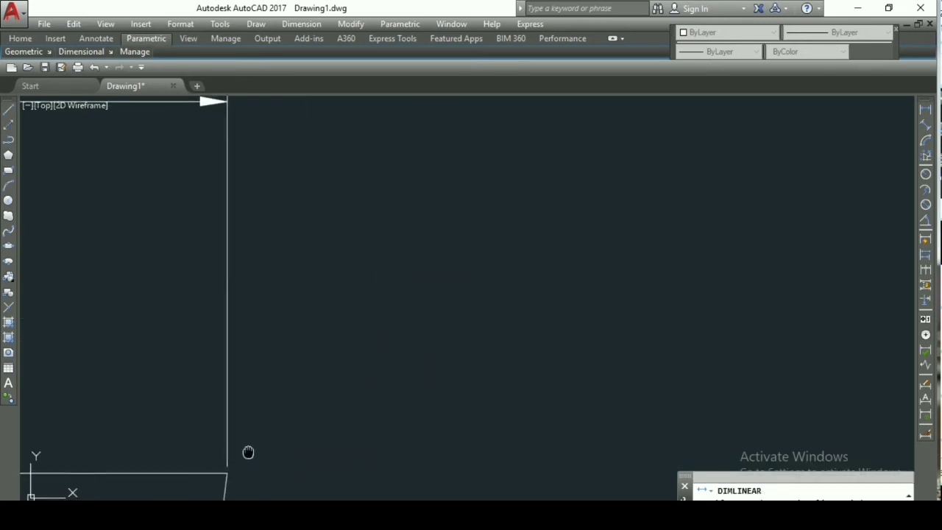
{"action": "mouse_move", "coordinate": [248, 449]}
{"action": "middle_mouse_down"}
{"action": "mouse_move", "coordinate": [351, 311]}
{"action": "mouse_move", "coordinate": [412, 337]}
{"action": "mouse_move", "coordinate": [265, 208]}
{"action": "middle_mouse_up"}
{"action": "left_click", "coordinate": [329, 333]}
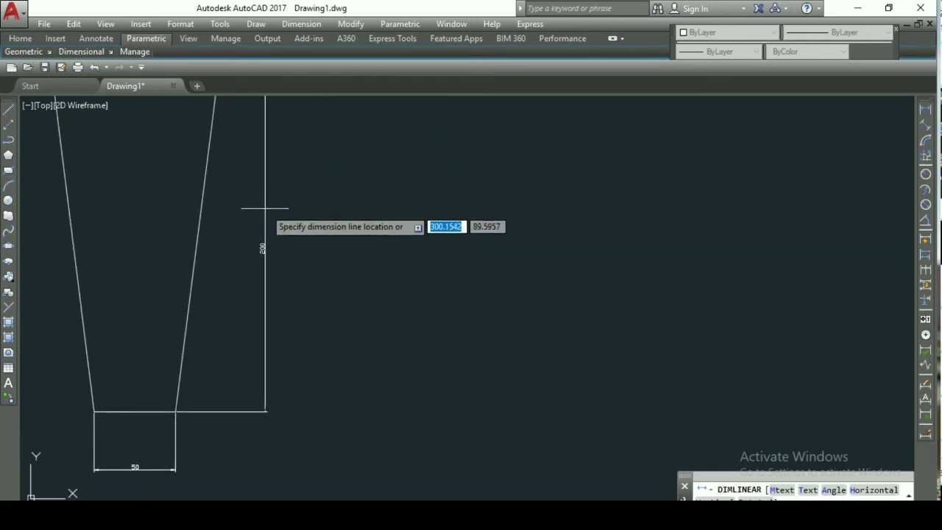
{"action": "left_click", "coordinate": [309, 248]}
- Examine the text and arrowheads of the top width, bottom width and height dimensions, both close up and in the overall view
{"action": "scroll", "coordinate": [326, 221], "scroll_direction": "up", "scroll_amount": 5}
{"action": "scroll", "coordinate": [232, 317], "scroll_direction": "down", "scroll_amount": 5}
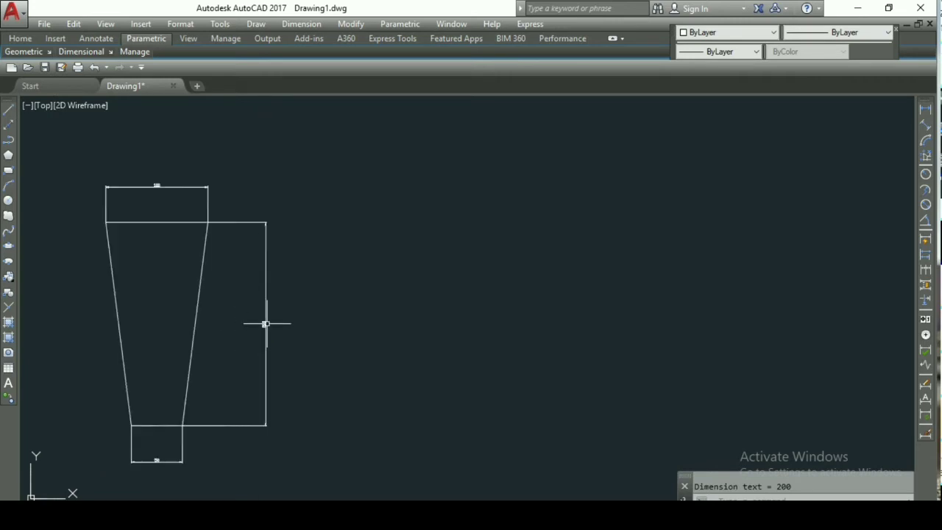
{"action": "middle_click_drag", "start_coordinate": [306, 331], "coordinate": [567, 309]}
{"action": "scroll", "coordinate": [450, 168], "scroll_direction": "up", "scroll_amount": 4}
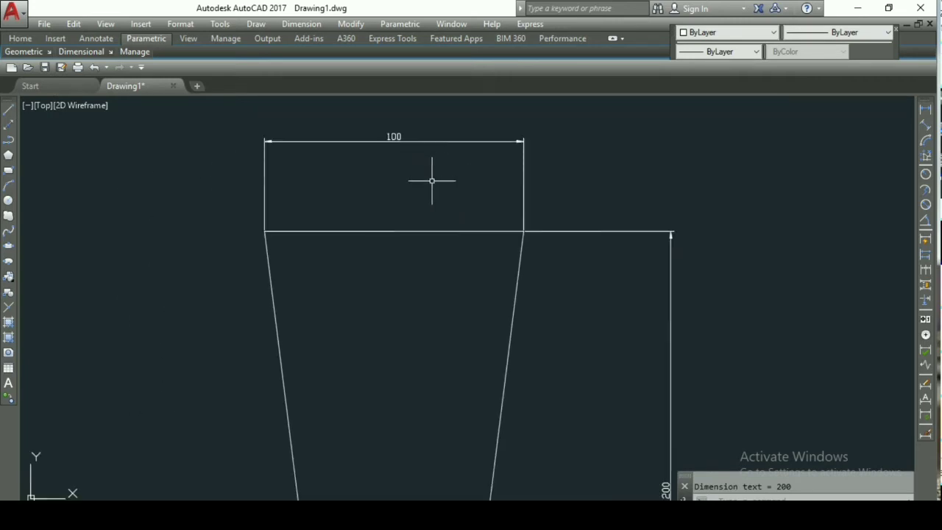
{"action": "scroll", "coordinate": [463, 237], "scroll_direction": "down", "scroll_amount": 2}
{"action": "scroll", "coordinate": [540, 317], "scroll_direction": "down", "scroll_amount": 2}
{"action": "scroll", "coordinate": [471, 231], "scroll_direction": "up", "scroll_amount": 5}
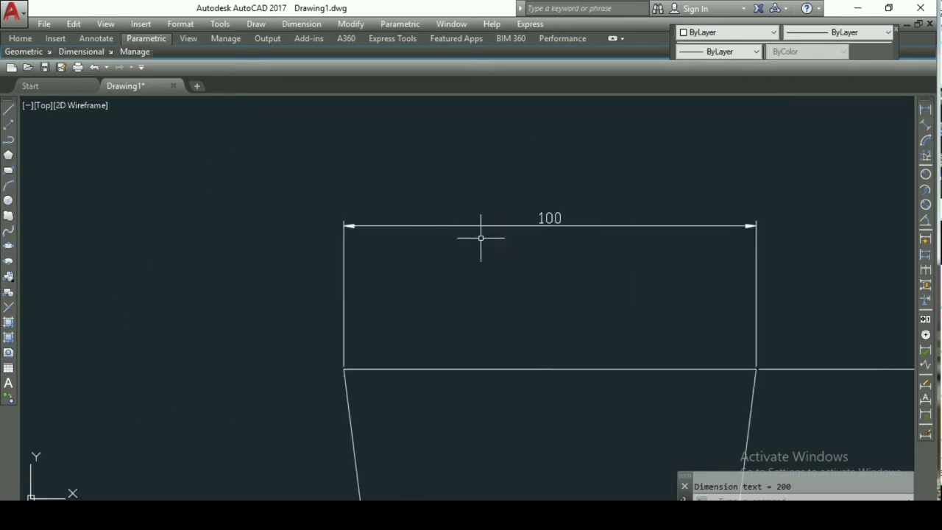
{"action": "middle_click_drag", "start_coordinate": [657, 357], "coordinate": [518, 338]}
{"action": "scroll", "coordinate": [606, 400], "scroll_direction": "down", "scroll_amount": 4}
{"action": "middle_click_drag", "start_coordinate": [606, 400], "coordinate": [557, 193]}
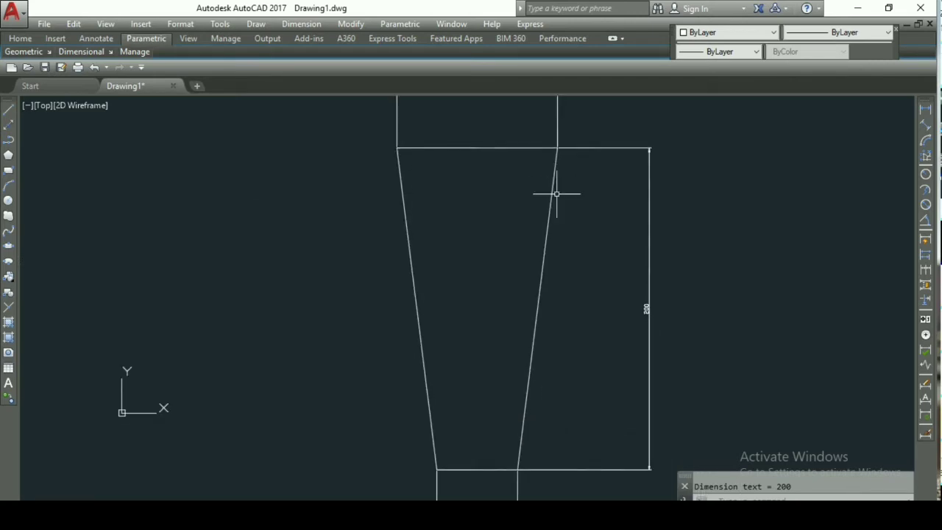
{"action": "middle_click_drag", "start_coordinate": [478, 490], "coordinate": [464, 443]}
{"action": "scroll", "coordinate": [454, 489], "scroll_direction": "up", "scroll_amount": 4}
{"action": "scroll", "coordinate": [599, 385], "scroll_direction": "down", "scroll_amount": 3}
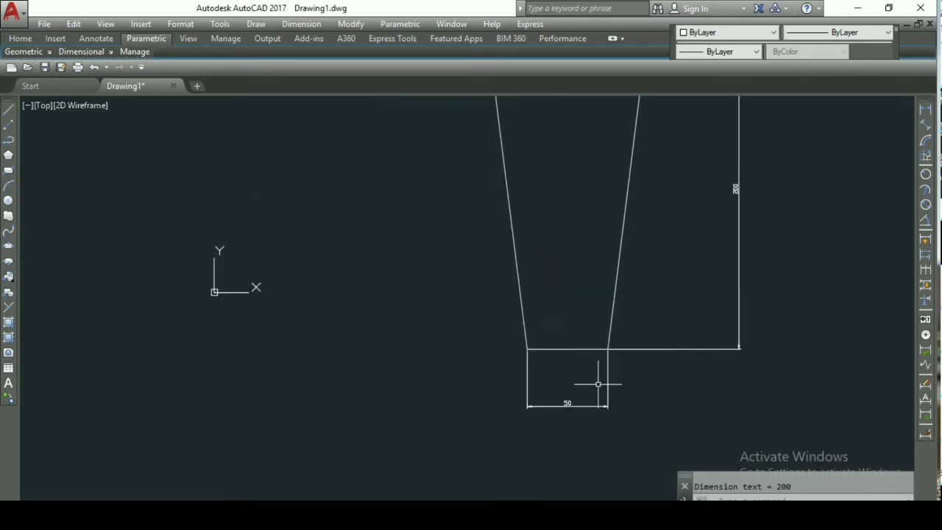
{"action": "middle_click_drag", "start_coordinate": [599, 384], "coordinate": [418, 450]}
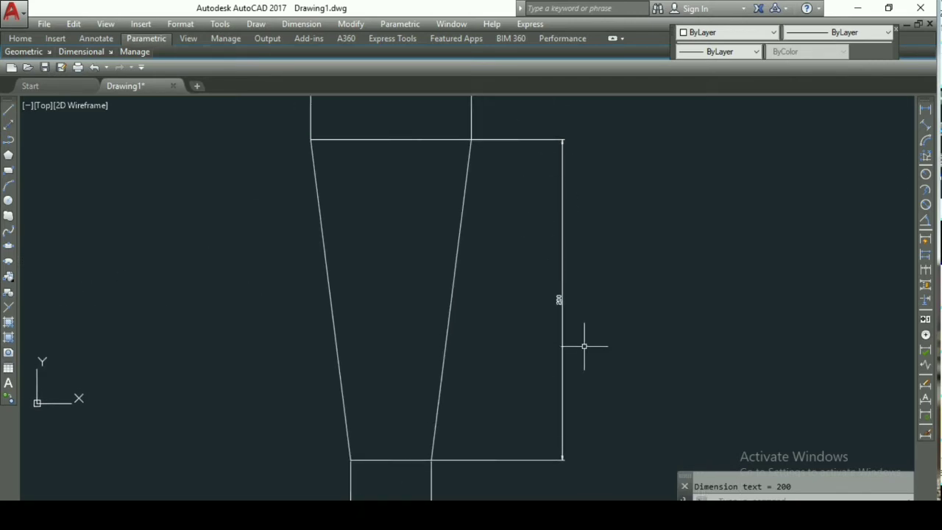
{"action": "scroll", "coordinate": [574, 326], "scroll_direction": "up", "scroll_amount": 3}
{"action": "scroll", "coordinate": [573, 326], "scroll_direction": "down", "scroll_amount": 3}
{"action": "scroll", "coordinate": [574, 332], "scroll_direction": "down", "scroll_amount": 2}
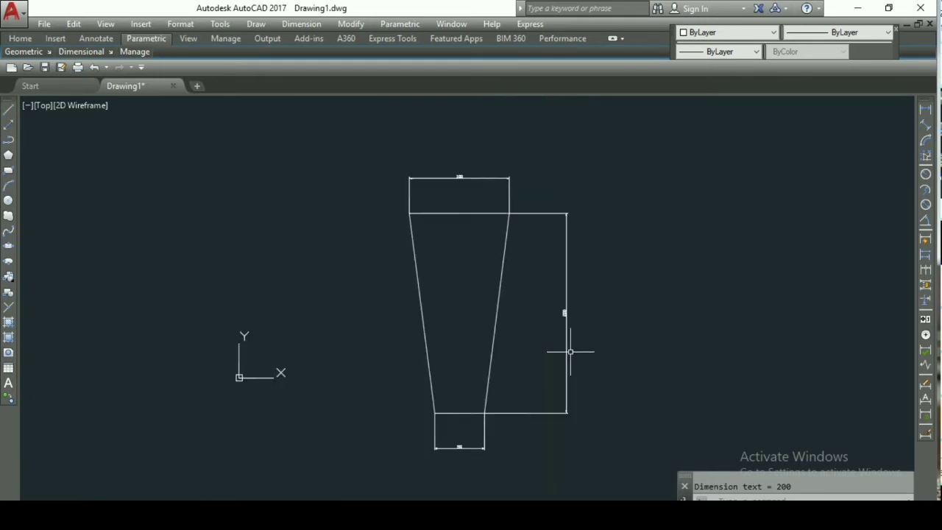
{"action": "middle_click_drag", "start_coordinate": [649, 332], "coordinate": [586, 349]}
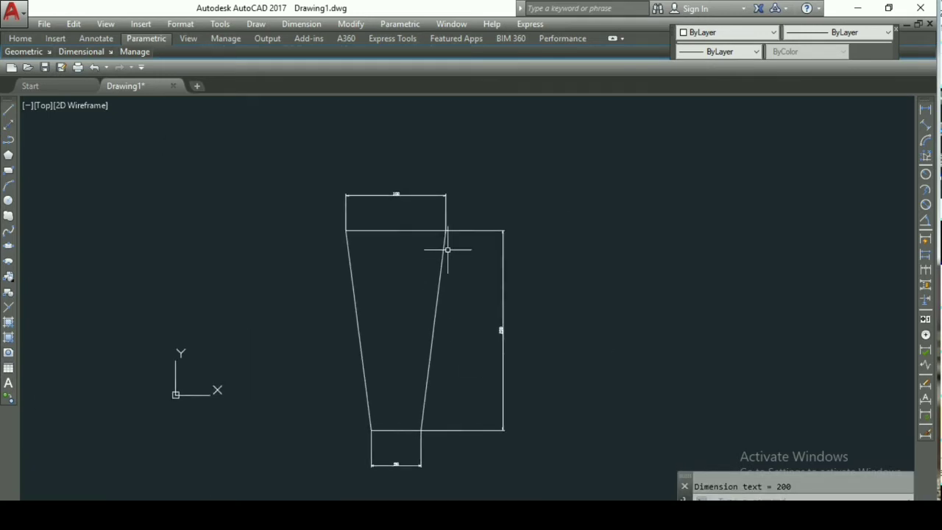
{"action": "scroll", "coordinate": [446, 245], "scroll_direction": "up", "scroll_amount": 2}
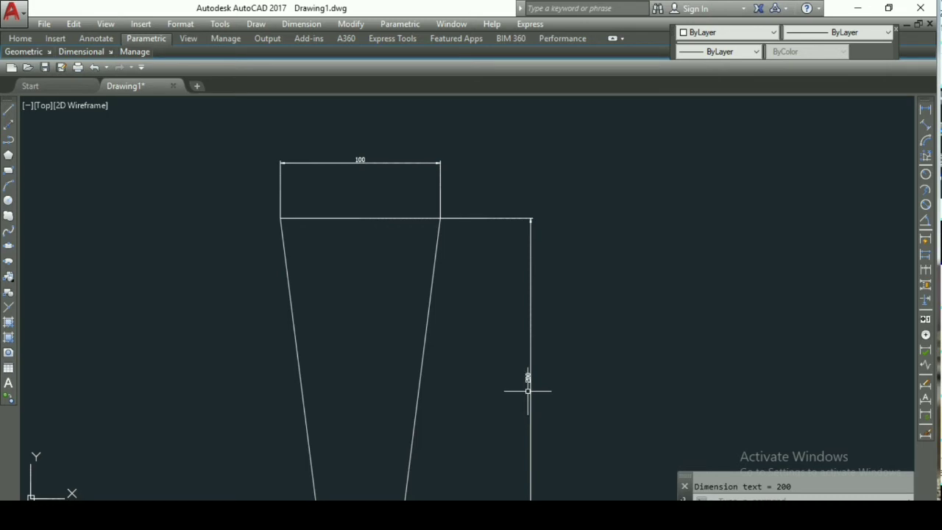
{"action": "scroll", "coordinate": [538, 387], "scroll_direction": "down", "scroll_amount": 4}
{"action": "scroll", "coordinate": [479, 374], "scroll_direction": "up", "scroll_amount": 5}
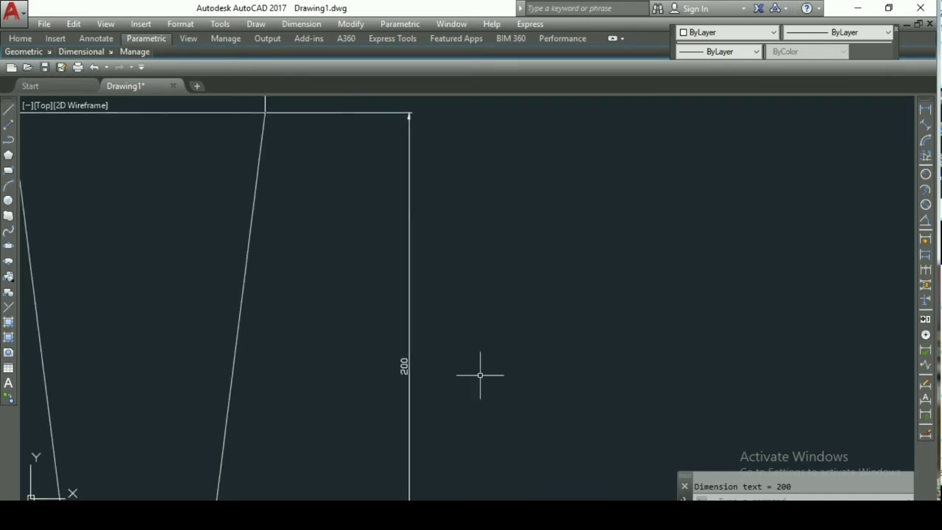
{"action": "scroll", "coordinate": [480, 374], "scroll_direction": "down", "scroll_amount": 4}
{"action": "middle_click_drag", "start_coordinate": [521, 287], "coordinate": [529, 316]}
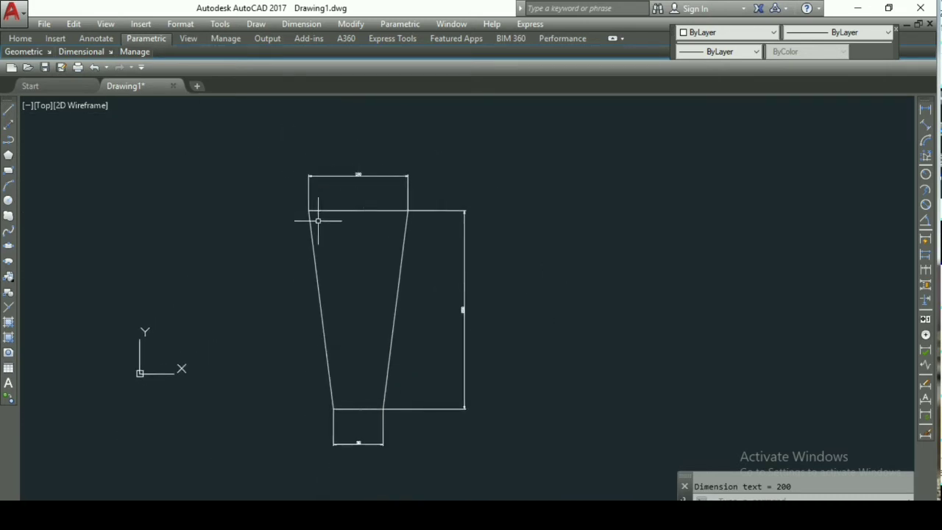
{"action": "left_click", "coordinate": [462, 163]}
{"action": "left_click", "coordinate": [250, 212]}
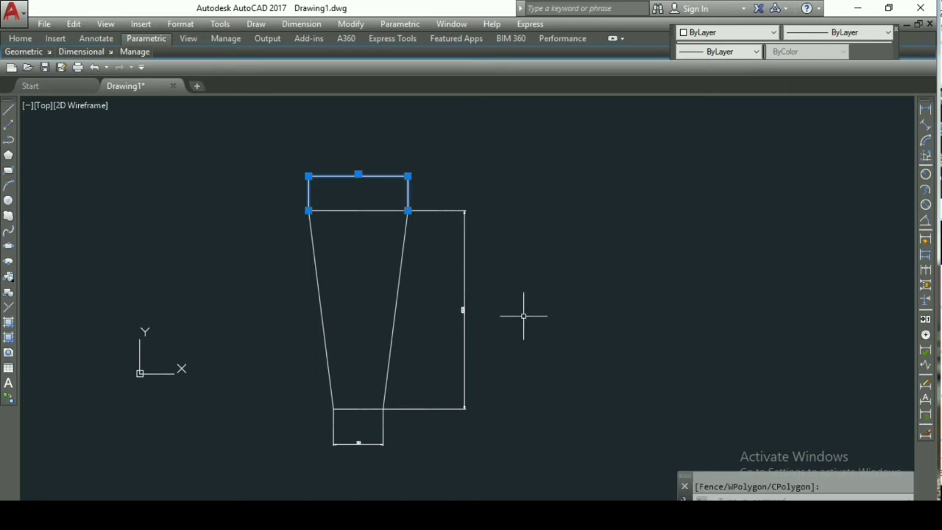
{"action": "key", "text": "Escape"}
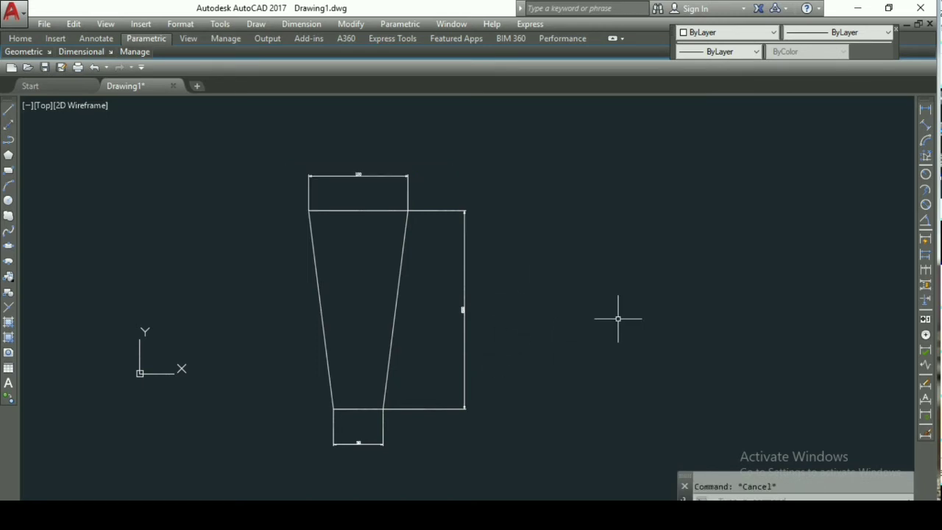
- Open the properties of the top width dimension and set its arrow size to 10
{"action": "type", "text": "PROPERTIES"}
{"action": "key", "text": "Return"}
{"action": "left_click", "coordinate": [355, 176]}
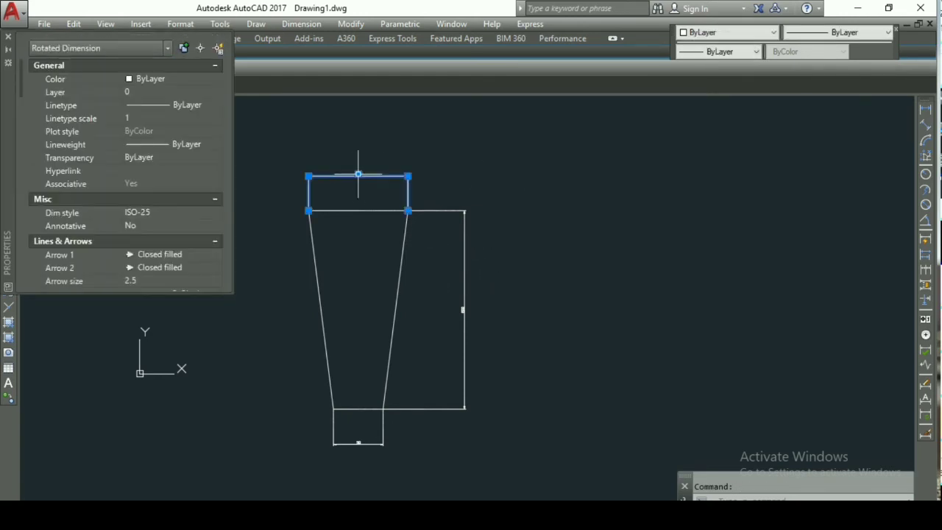
{"action": "scroll", "coordinate": [125, 184], "scroll_direction": "down", "scroll_amount": 5}
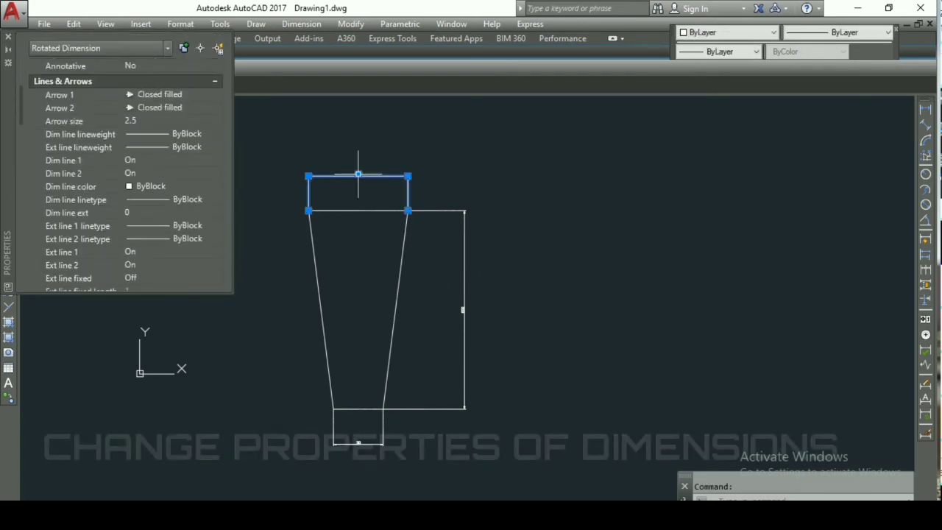
{"action": "left_click", "coordinate": [140, 121]}
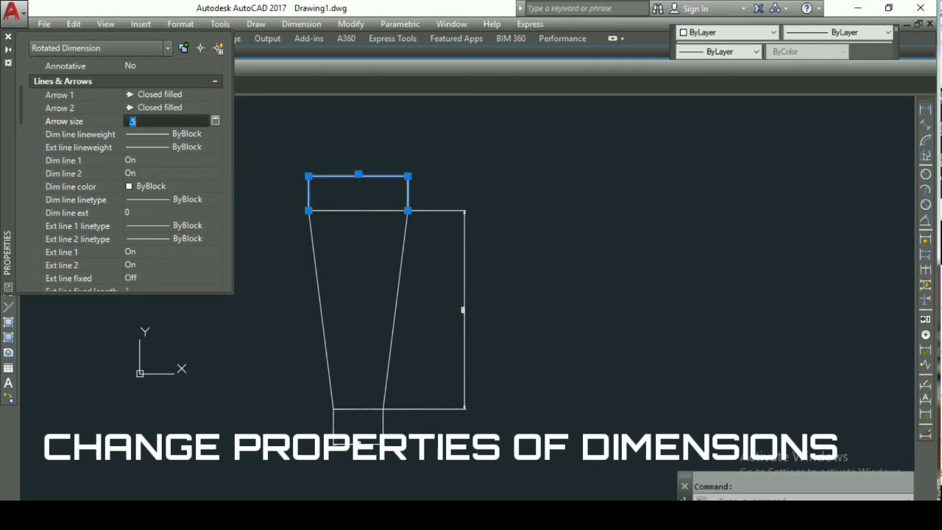
{"action": "type", "text": "5"}
{"action": "key", "text": "Return"}
{"action": "left_click", "coordinate": [140, 121]}
{"action": "type", "text": "10"}
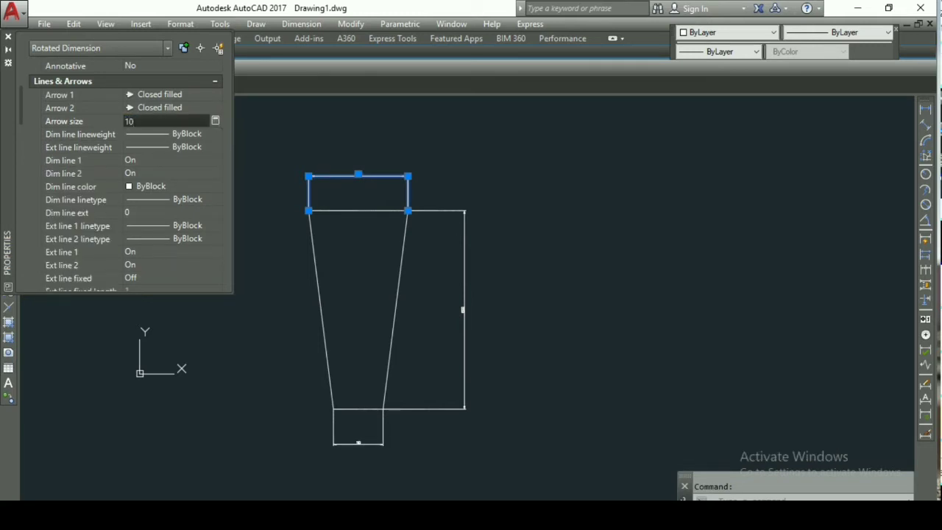
{"action": "key", "text": "Return"}
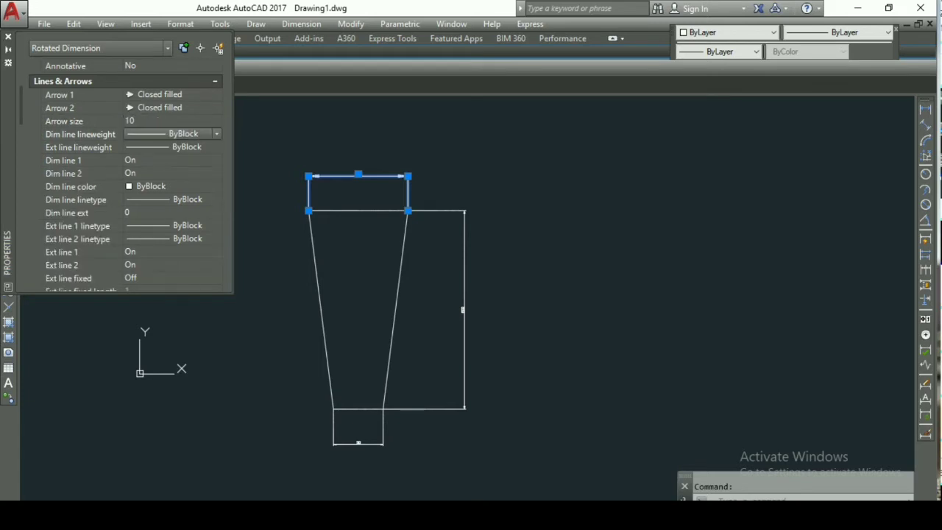
- Set the top width dimension's text height to 10 and close its properties
{"action": "scroll", "coordinate": [125, 177], "scroll_direction": "down", "scroll_amount": 5}
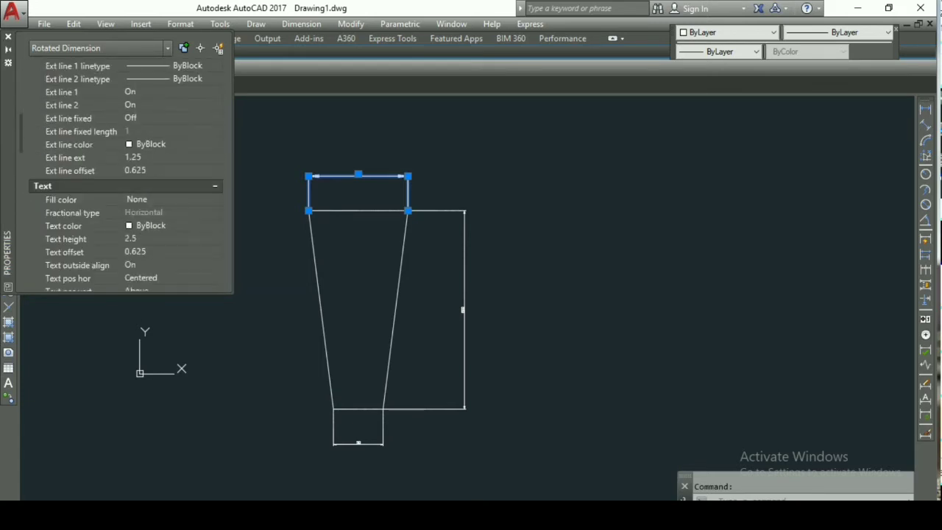
{"action": "left_click", "coordinate": [139, 238]}
{"action": "type", "text": "10"}
{"action": "key", "text": "Return"}
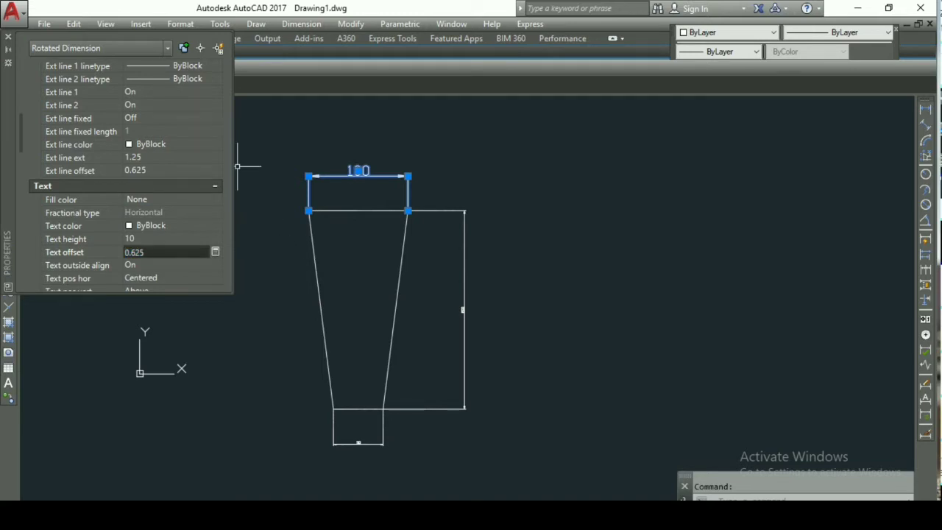
{"action": "key", "text": "ctrl+1"}
- Match the top width dimension's properties onto the height dimension and the bottom width dimension with MATCHPROP
{"action": "type", "text": "MAT"}
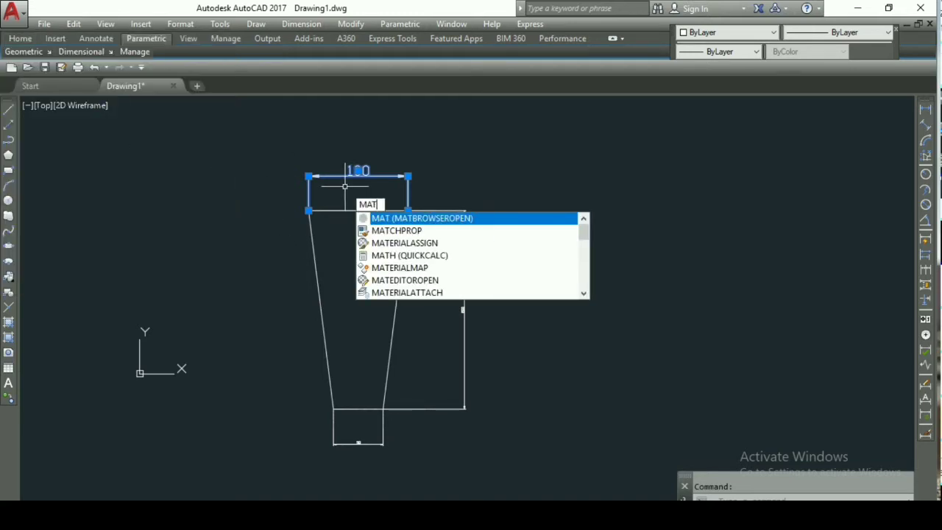
{"action": "key", "text": "Down"}
{"action": "key", "text": "Return"}
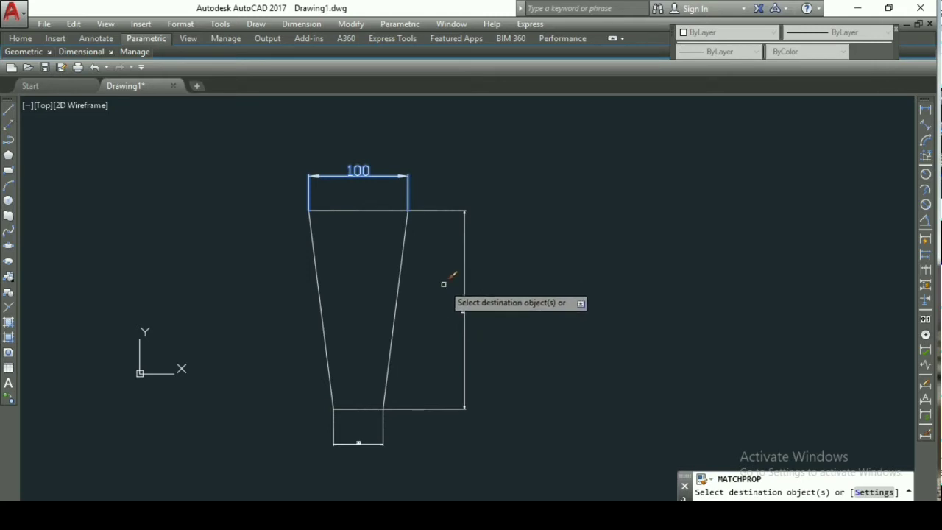
{"action": "left_click", "coordinate": [464, 310]}
{"action": "left_click", "coordinate": [362, 438]}
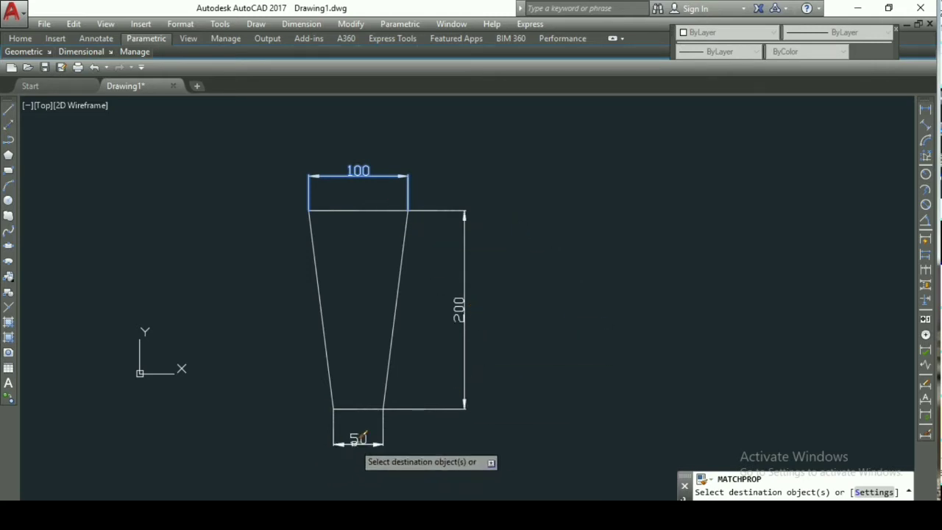
{"action": "key", "text": "Escape"}
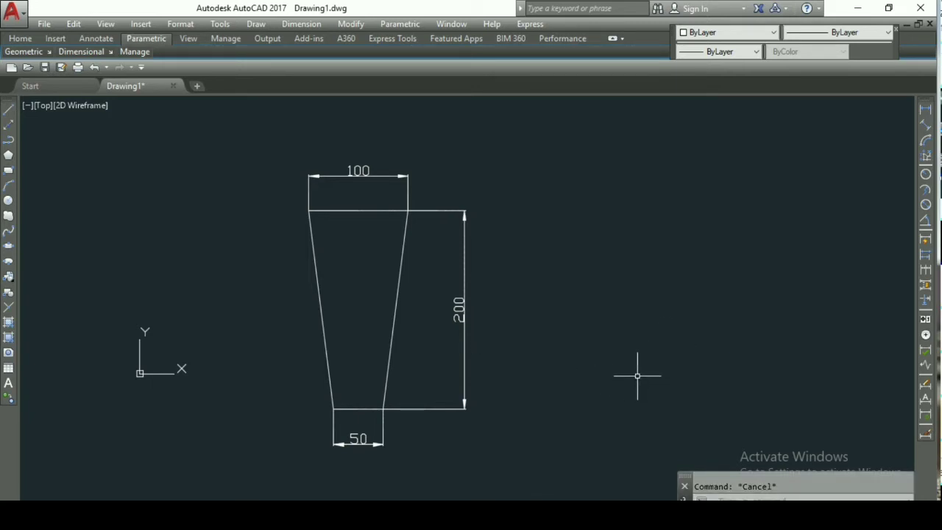
- Draw a vertical line 200 units long in the empty area beside the tapered outline
{"action": "type", "text": "l"}
{"action": "key", "text": "Return"}
{"action": "left_click", "coordinate": [704, 393]}
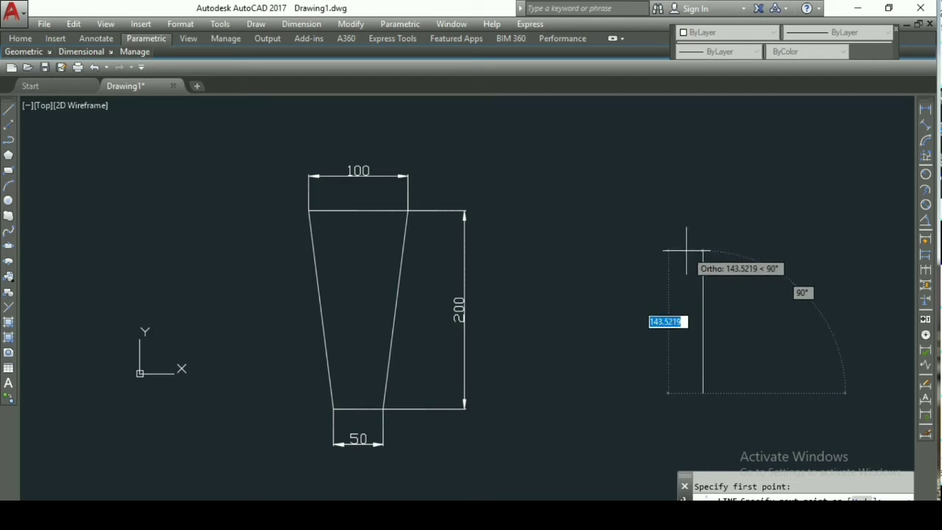
{"action": "type", "text": "200"}
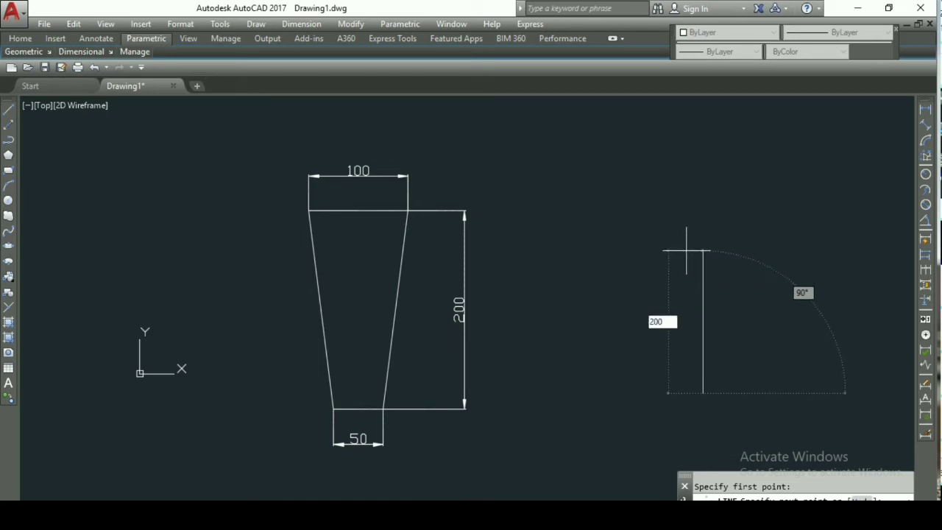
{"action": "key", "text": "Return"}
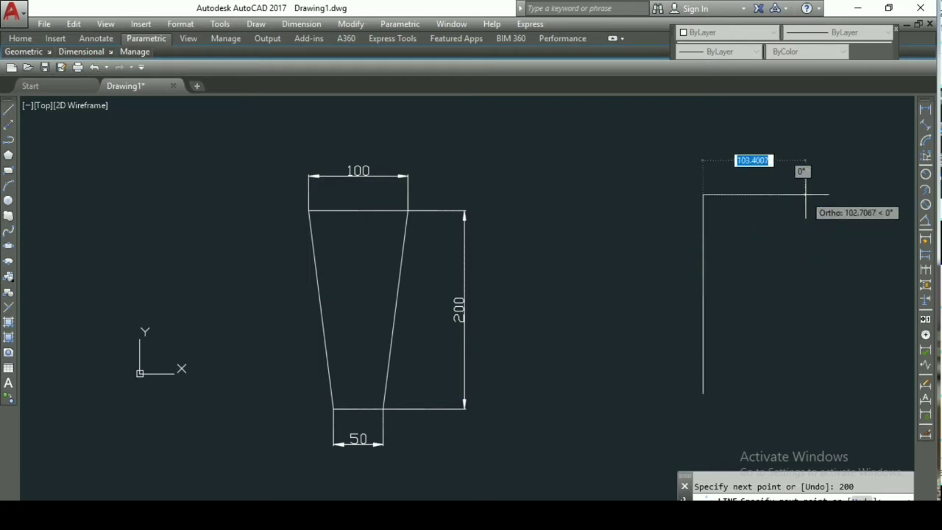
{"action": "key", "text": "Escape"}
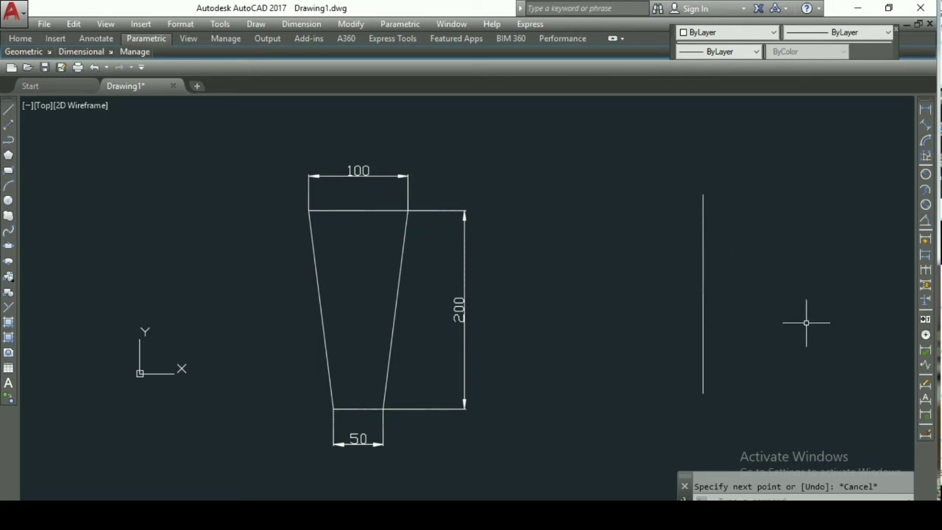
- Offset the 200-unit vertical line by 350 units, away from the tapered outline
{"action": "middle_click_drag", "start_coordinate": [805, 319], "coordinate": [586, 302]}
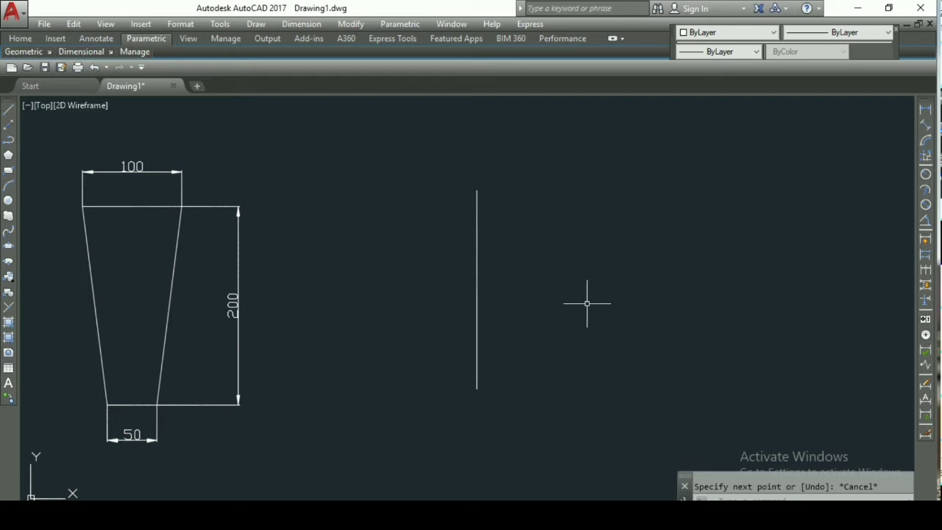
{"action": "type", "text": "3h"}
{"action": "key", "text": "BackSpace"}
{"action": "type", "text": "o"}
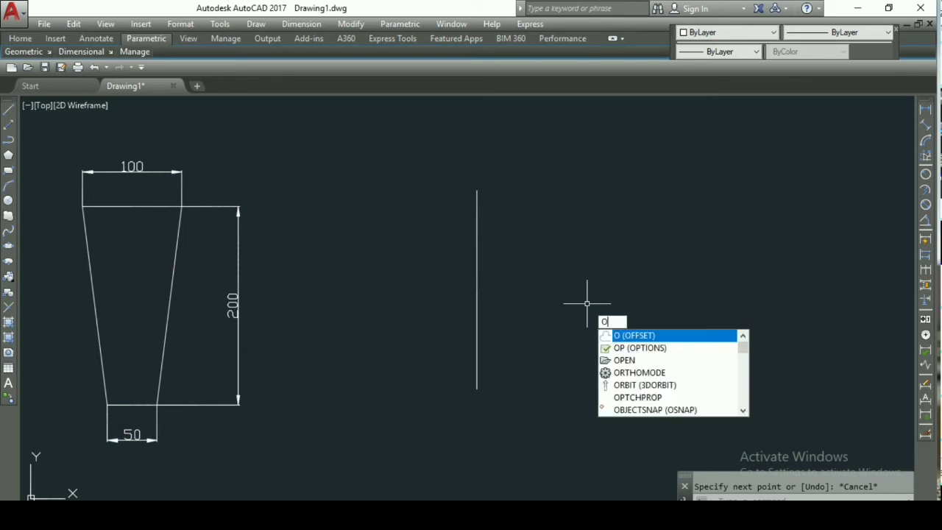
{"action": "key", "text": "Return"}
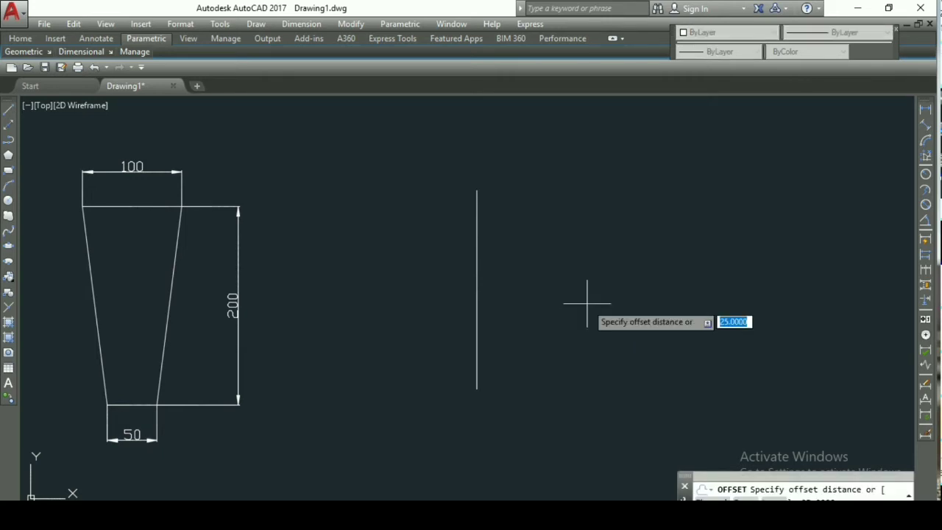
{"action": "type", "text": "350"}
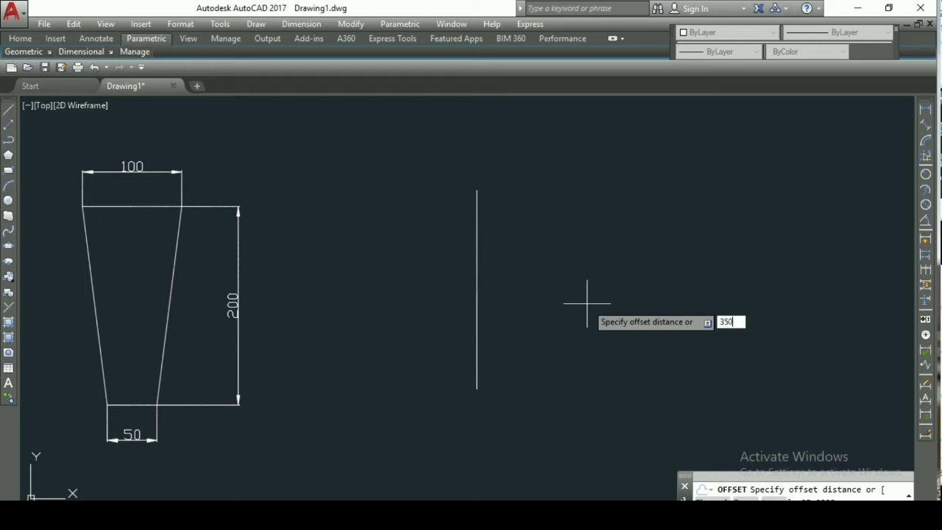
{"action": "key", "text": "Return"}
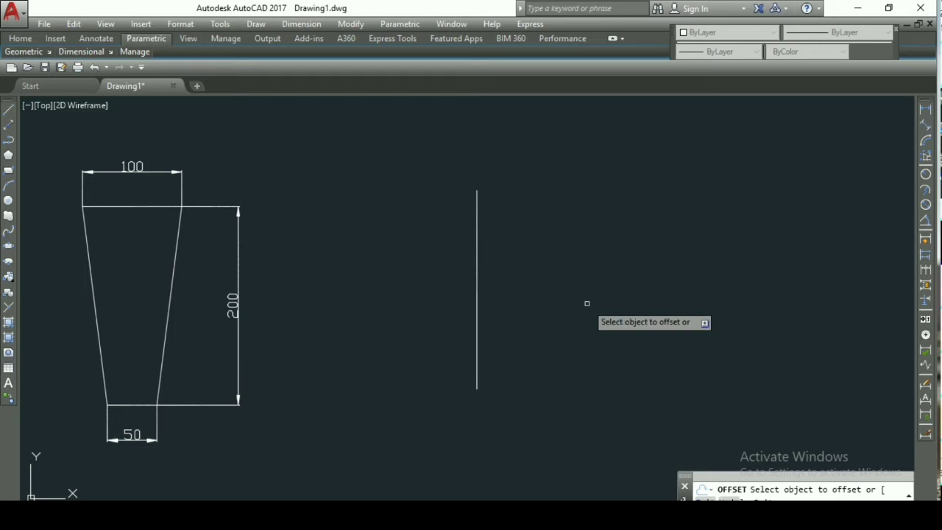
{"action": "left_click", "coordinate": [478, 223]}
{"action": "left_click", "coordinate": [614, 248]}
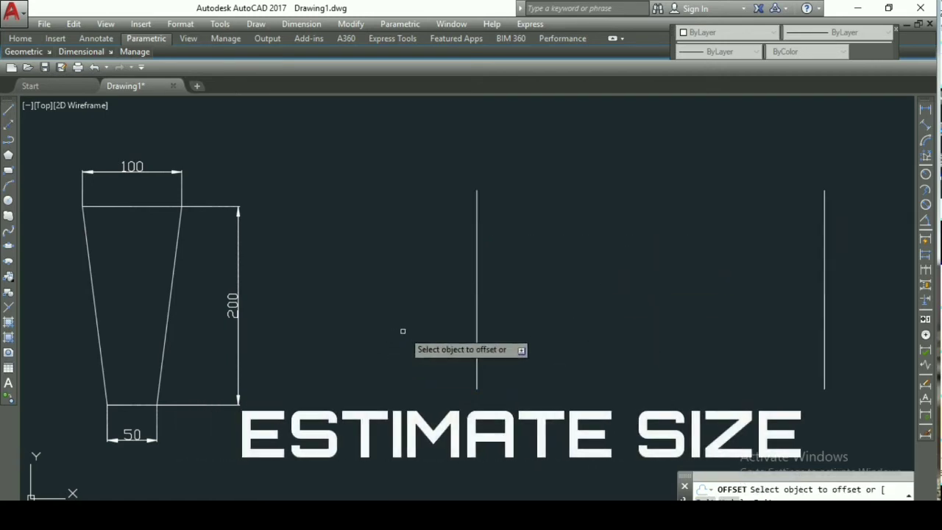
{"action": "key", "text": "Escape"}
- Complete the rectangle by drawing lines between the upper ends and between the lower ends of the two vertical lines
{"action": "type", "text": "l"}
{"action": "key", "text": "Return"}
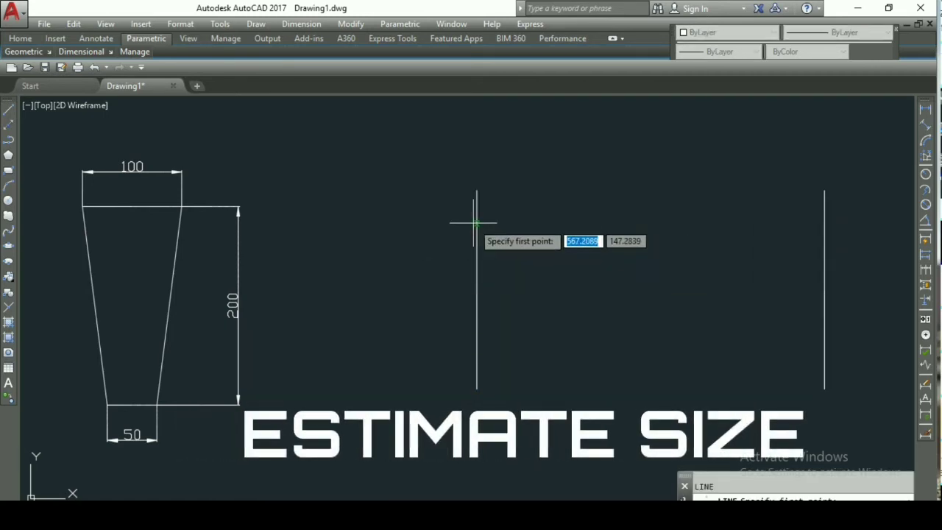
{"action": "left_click", "coordinate": [476, 190]}
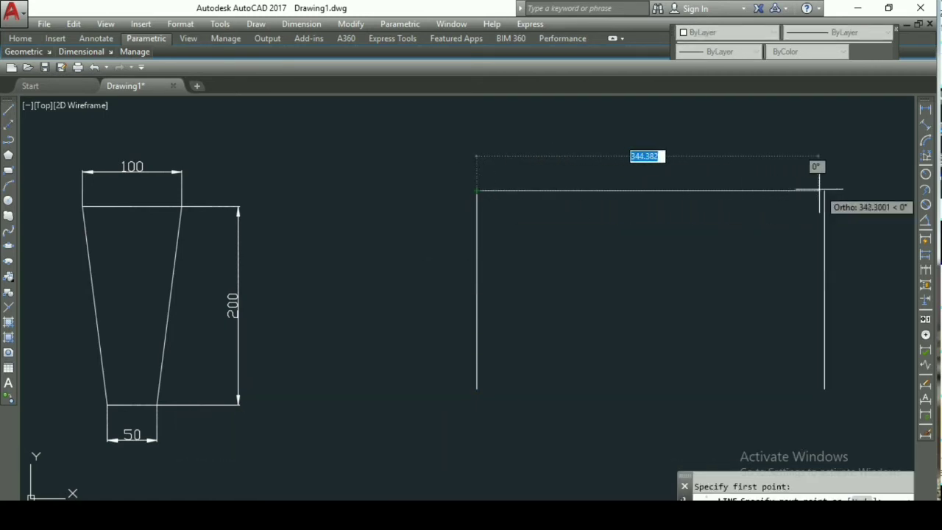
{"action": "left_click", "coordinate": [820, 190]}
{"action": "key", "text": "Escape"}
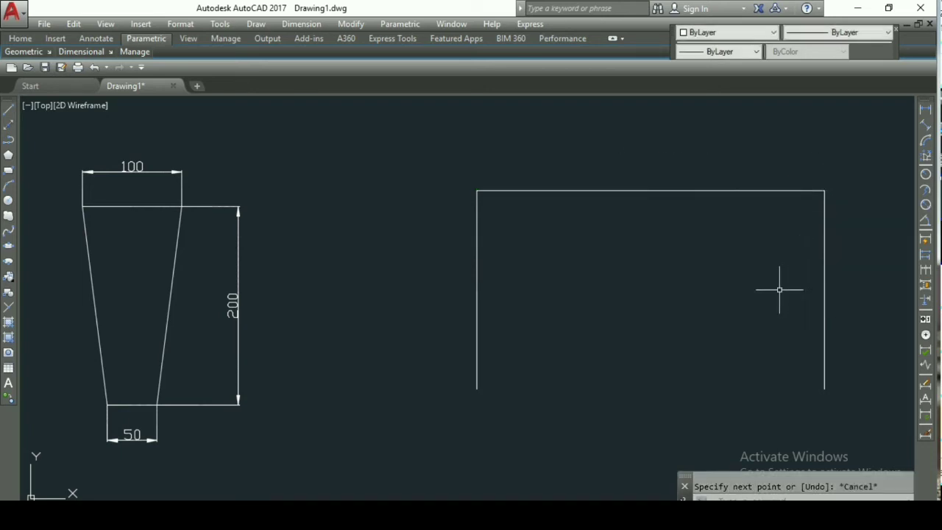
{"action": "type", "text": "l"}
{"action": "key", "text": "Return"}
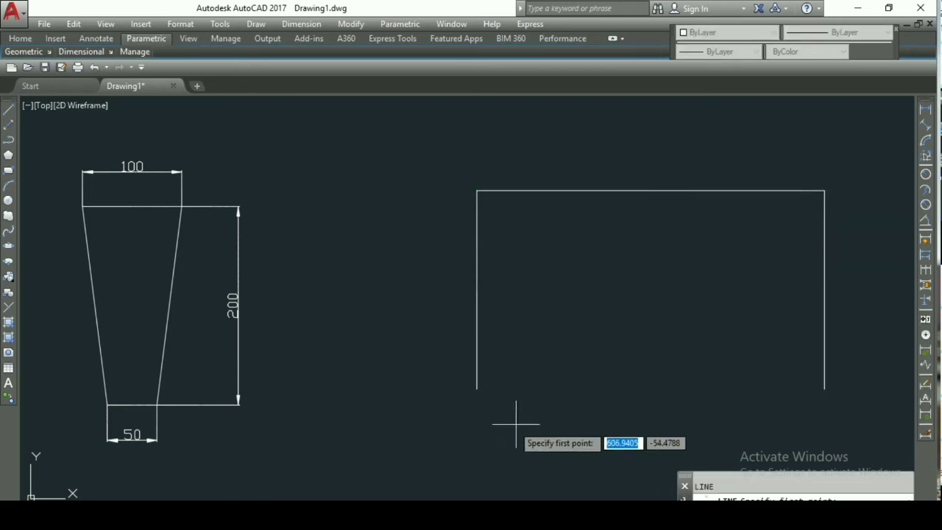
{"action": "left_click", "coordinate": [476, 389]}
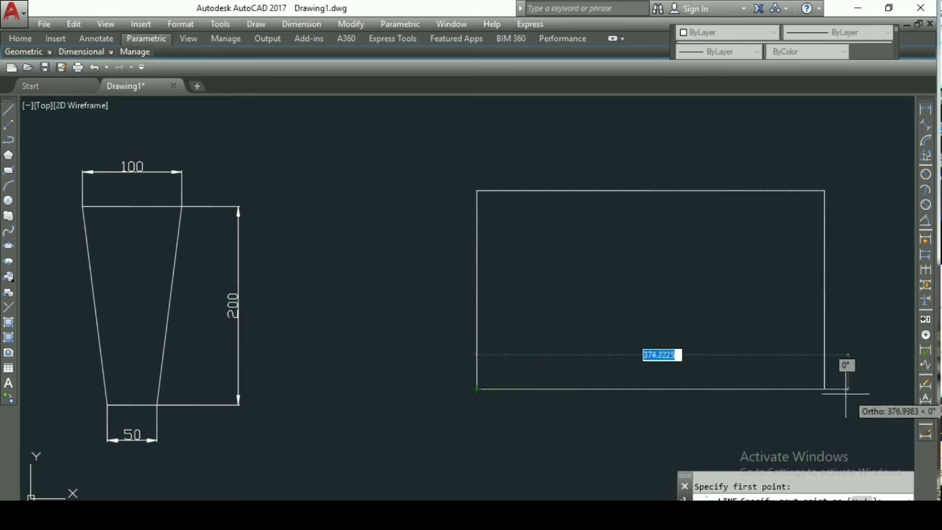
{"action": "left_click", "coordinate": [824, 388]}
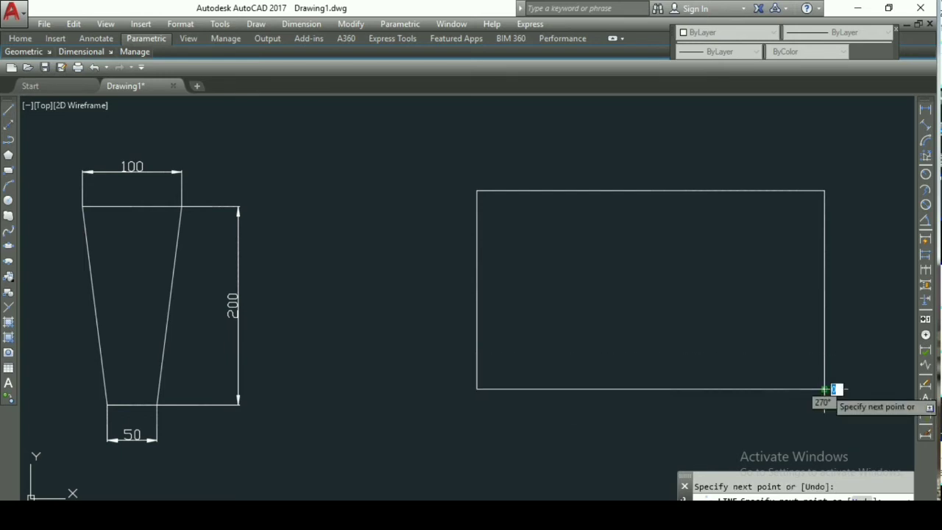
{"action": "key", "text": "Escape"}
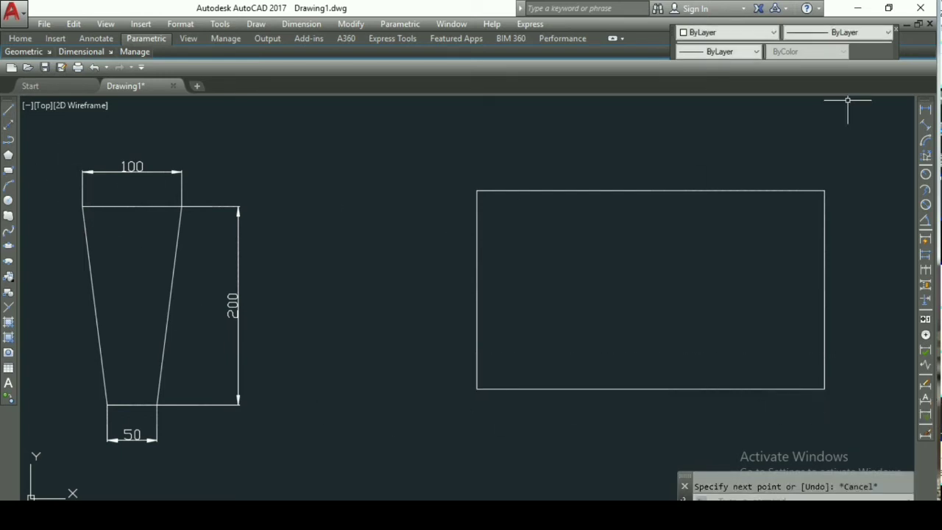
- Add linear dimensions for the rectangle's width above its top edge and for its height beside its left edge
{"action": "left_click", "coordinate": [926, 109]}
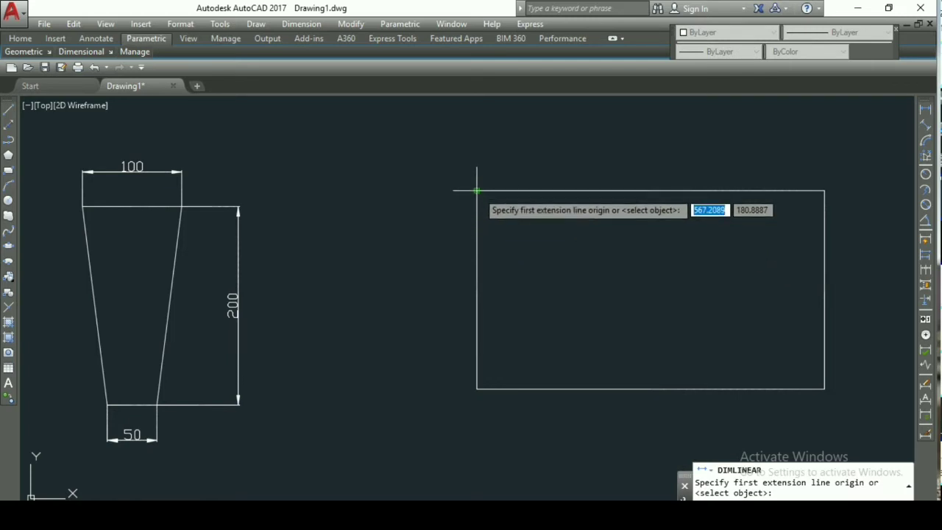
{"action": "left_click", "coordinate": [476, 191]}
{"action": "left_click", "coordinate": [824, 191]}
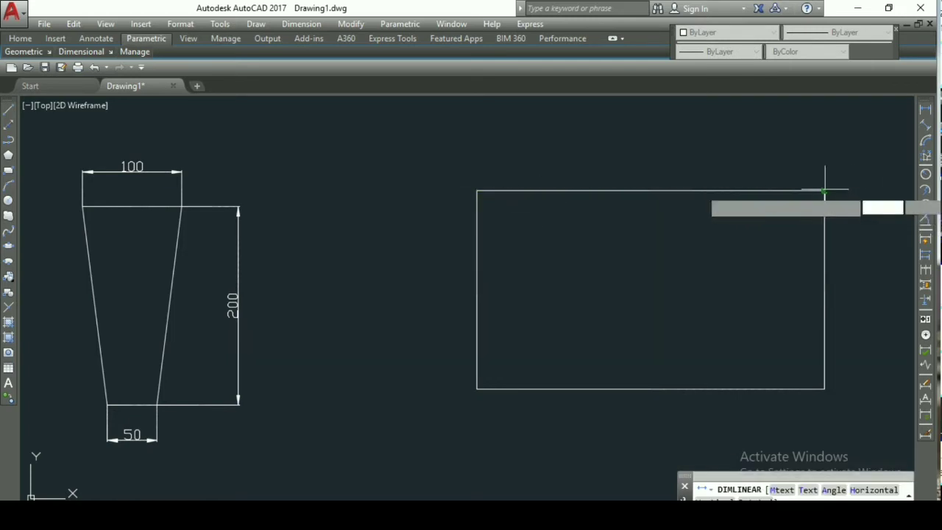
{"action": "left_click", "coordinate": [650, 163]}
{"action": "key", "text": "Return"}
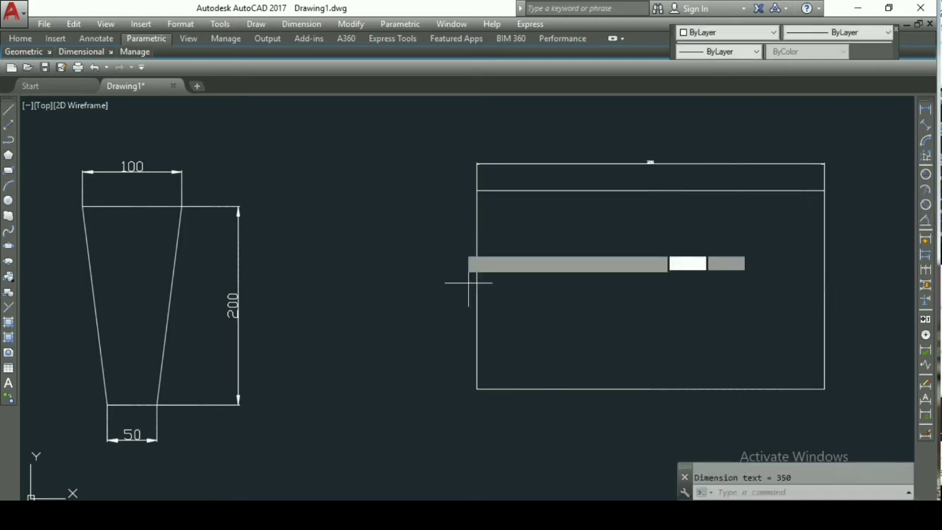
{"action": "left_click", "coordinate": [476, 190]}
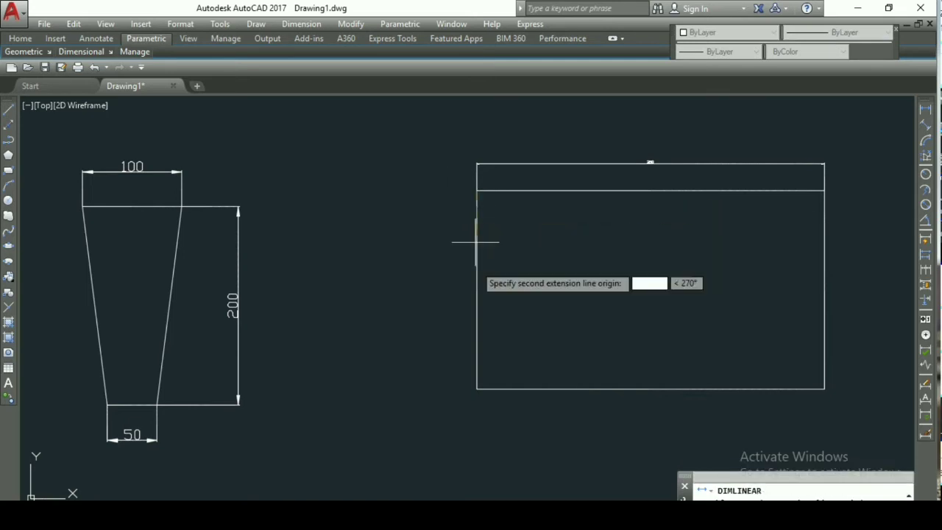
{"action": "left_click", "coordinate": [477, 389]}
{"action": "left_click", "coordinate": [437, 305]}
- Examine the text and arrow size of the rectangle's width and height dimensions, both close up and in the overall view
{"action": "scroll", "coordinate": [437, 304], "scroll_direction": "up", "scroll_amount": 3}
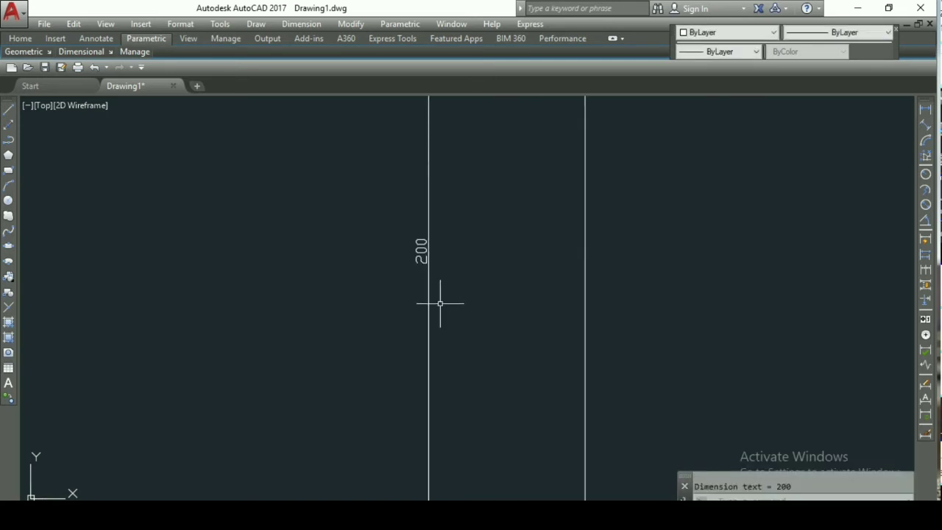
{"action": "scroll", "coordinate": [662, 183], "scroll_direction": "down", "scroll_amount": 5}
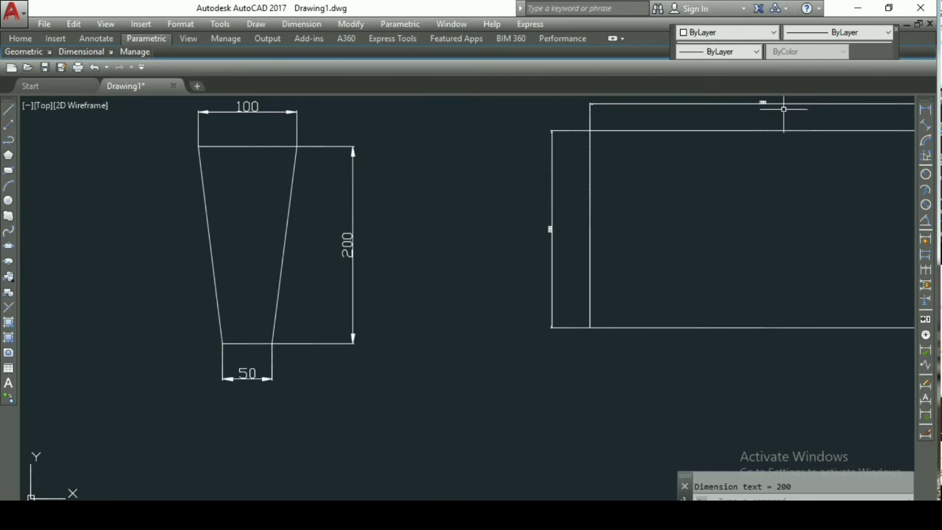
{"action": "scroll", "coordinate": [785, 105], "scroll_direction": "up", "scroll_amount": 5}
{"action": "scroll", "coordinate": [769, 120], "scroll_direction": "down", "scroll_amount": 2}
{"action": "middle_click_drag", "start_coordinate": [770, 120], "coordinate": [731, 164]}
{"action": "scroll", "coordinate": [668, 169], "scroll_direction": "up", "scroll_amount": 4}
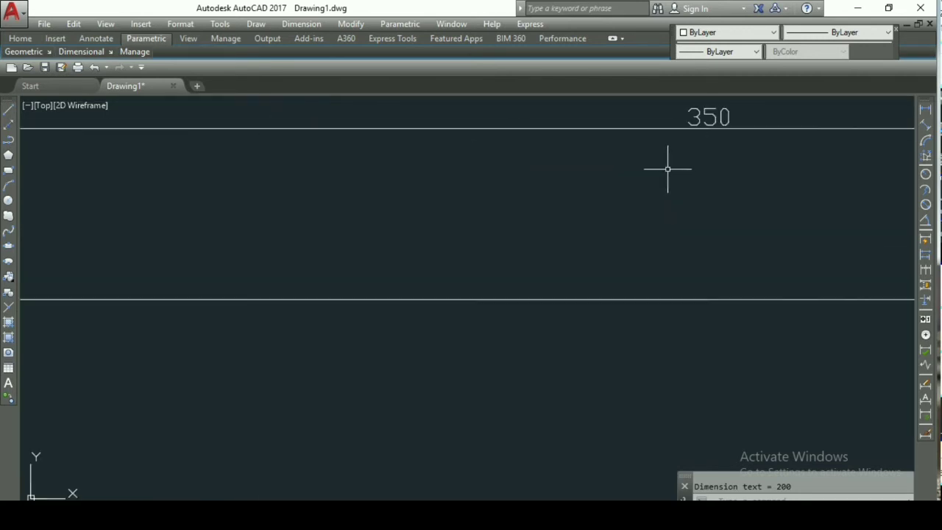
{"action": "scroll", "coordinate": [667, 171], "scroll_direction": "down", "scroll_amount": 6}
{"action": "middle_click_drag", "start_coordinate": [410, 384], "coordinate": [466, 256]}
{"action": "scroll", "coordinate": [450, 237], "scroll_direction": "up", "scroll_amount": 2}
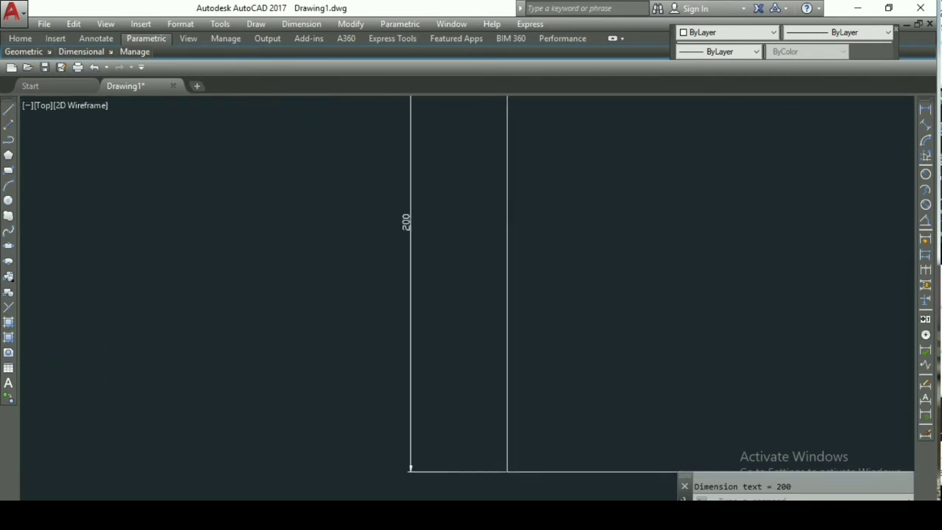
- Match the tapered outline's height dimension properties onto the rectangle's height and width dimensions with MATCHPROP
{"action": "scroll", "coordinate": [444, 229], "scroll_direction": "down", "scroll_amount": 2}
{"action": "type", "text": "MATCHPROP"}
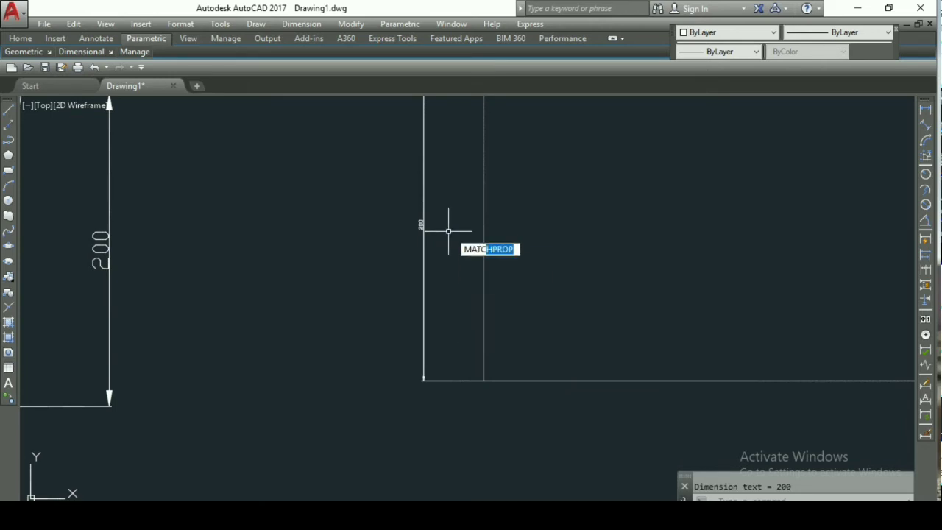
{"action": "key", "text": "Return"}
{"action": "left_click", "coordinate": [108, 246]}
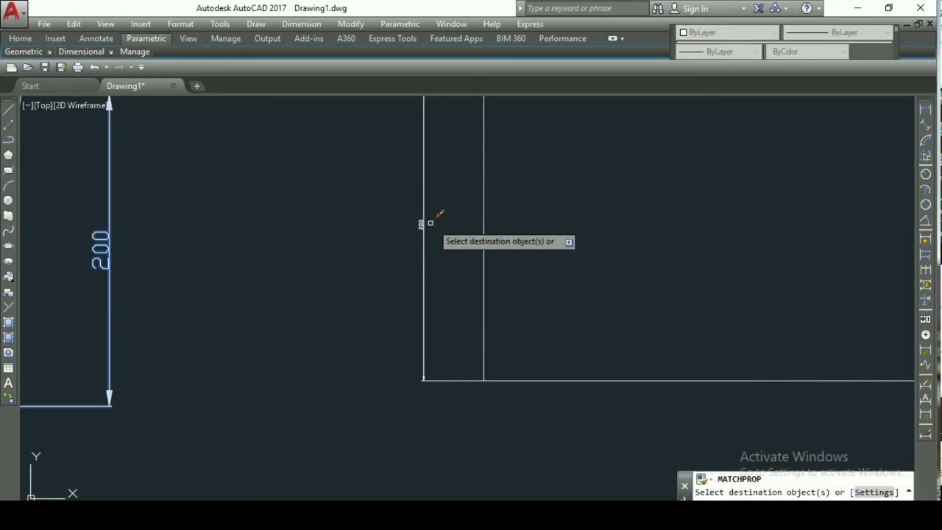
{"action": "left_click", "coordinate": [423, 223]}
{"action": "scroll", "coordinate": [506, 221], "scroll_direction": "up", "scroll_amount": 4}
{"action": "scroll", "coordinate": [508, 222], "scroll_direction": "down", "scroll_amount": 2}
{"action": "scroll", "coordinate": [587, 224], "scroll_direction": "down", "scroll_amount": 3}
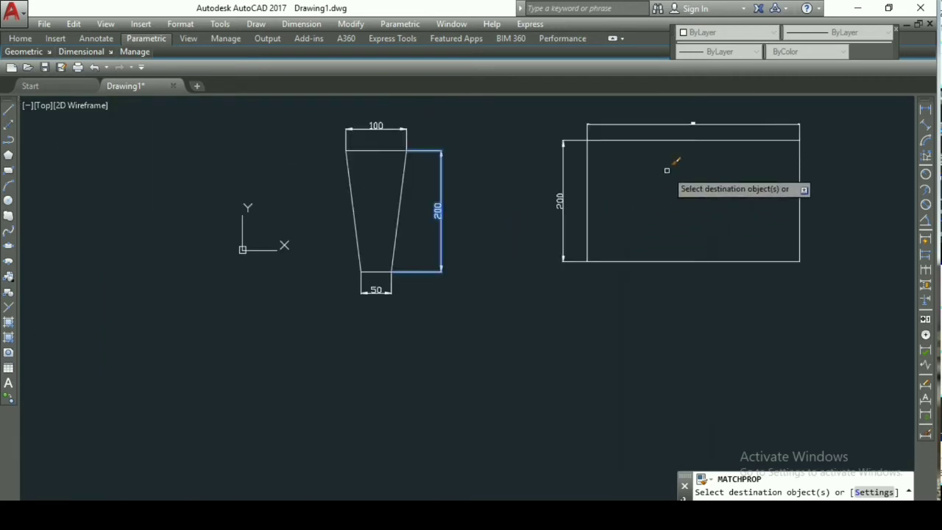
{"action": "left_click", "coordinate": [700, 122]}
{"action": "key", "text": "Escape"}
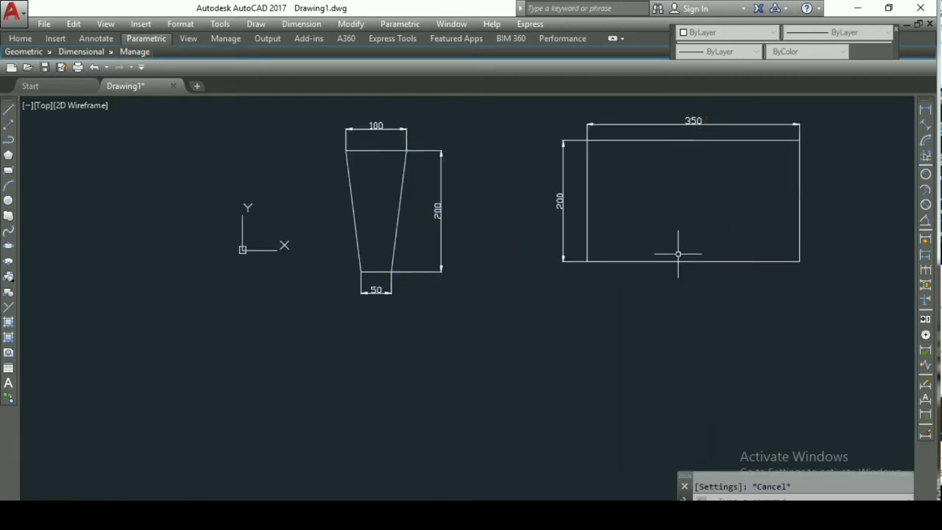
{"action": "middle_click_drag", "start_coordinate": [735, 165], "coordinate": [678, 211]}
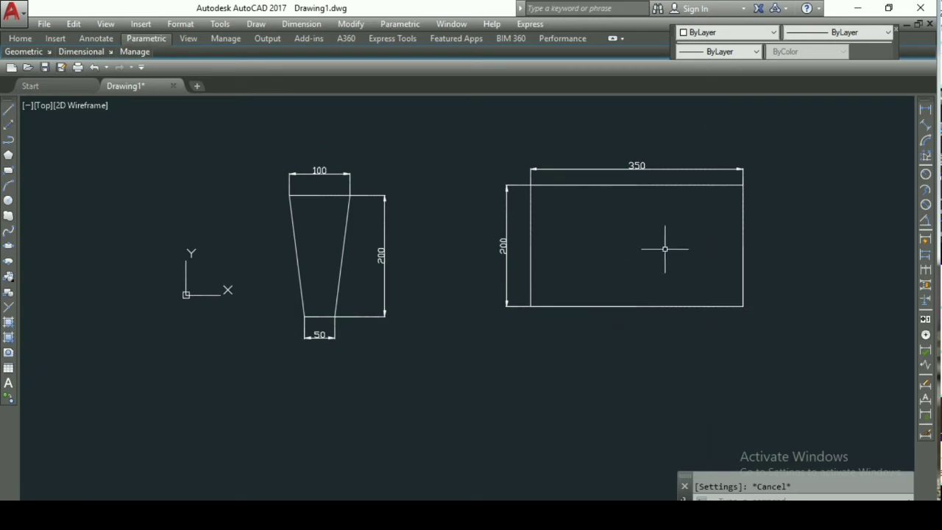
{"action": "middle_click_drag", "start_coordinate": [665, 246], "coordinate": [651, 272]}
{"action": "scroll", "coordinate": [643, 229], "scroll_direction": "up", "scroll_amount": 4}
{"action": "scroll", "coordinate": [654, 243], "scroll_direction": "down", "scroll_amount": 2}
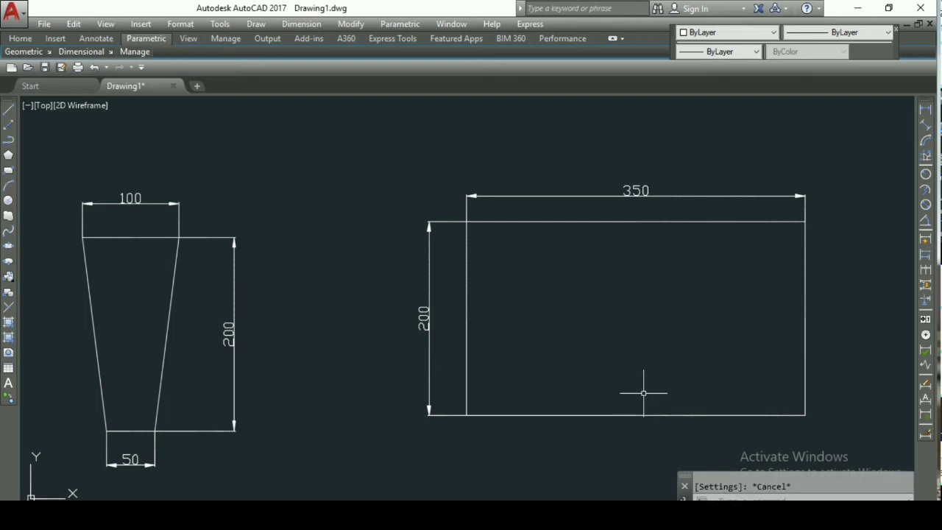
{"action": "key", "text": "Escape"}
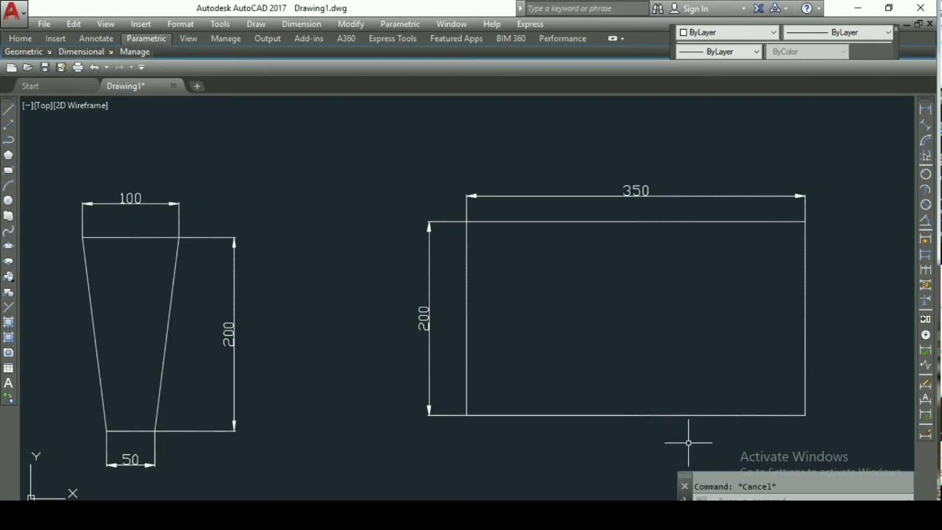
{"action": "type", "text": "co"}
{"action": "key", "text": "Return"}
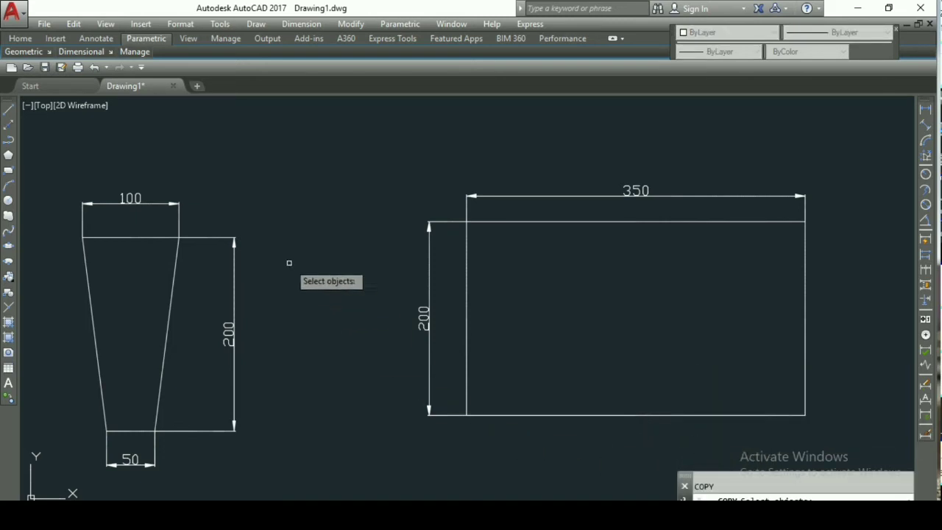
{"action": "key", "text": "Escape"}
{"action": "type", "text": "c"}
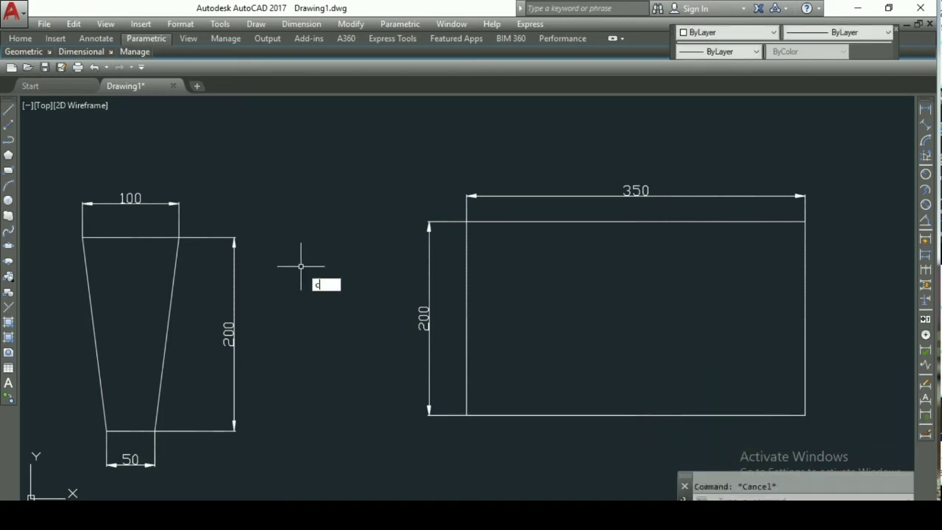
{"action": "type", "text": "t o"}
{"action": "key", "text": "Return"}
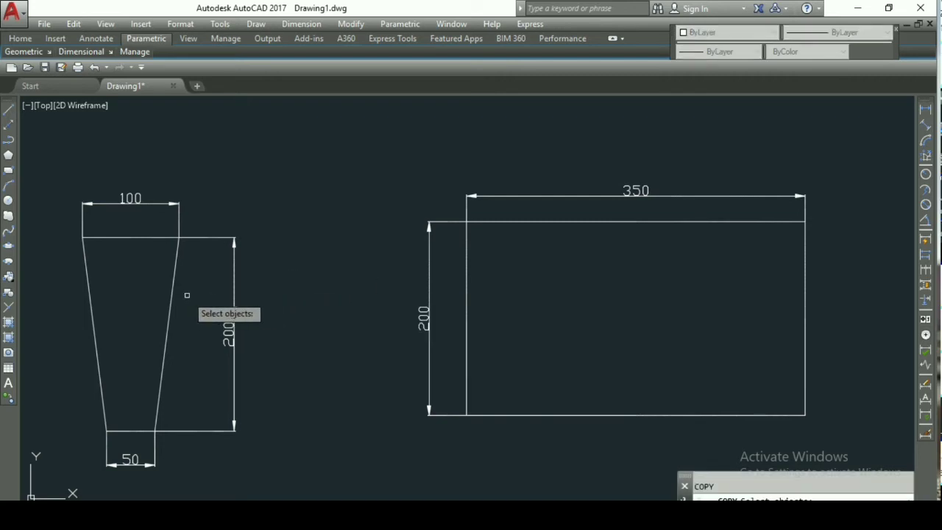
{"action": "left_click", "coordinate": [185, 286]}
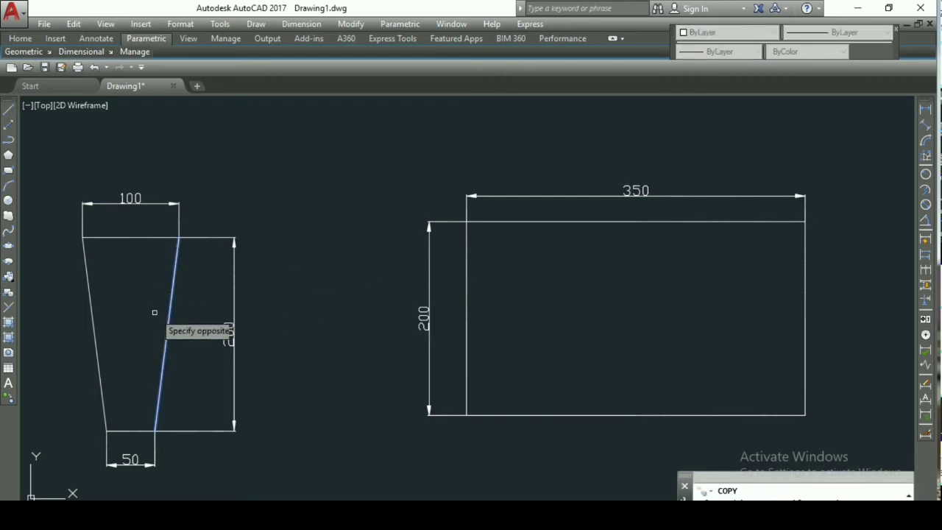
{"action": "left_click", "coordinate": [154, 312]}
{"action": "left_click", "coordinate": [151, 237]}
{"action": "left_click", "coordinate": [98, 294]}
{"action": "left_click", "coordinate": [50, 349]}
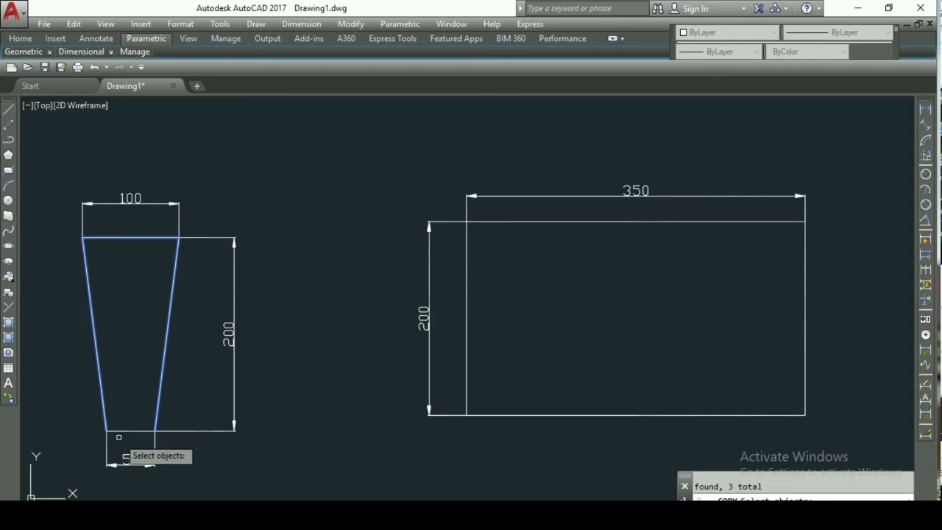
{"action": "left_click", "coordinate": [120, 432]}
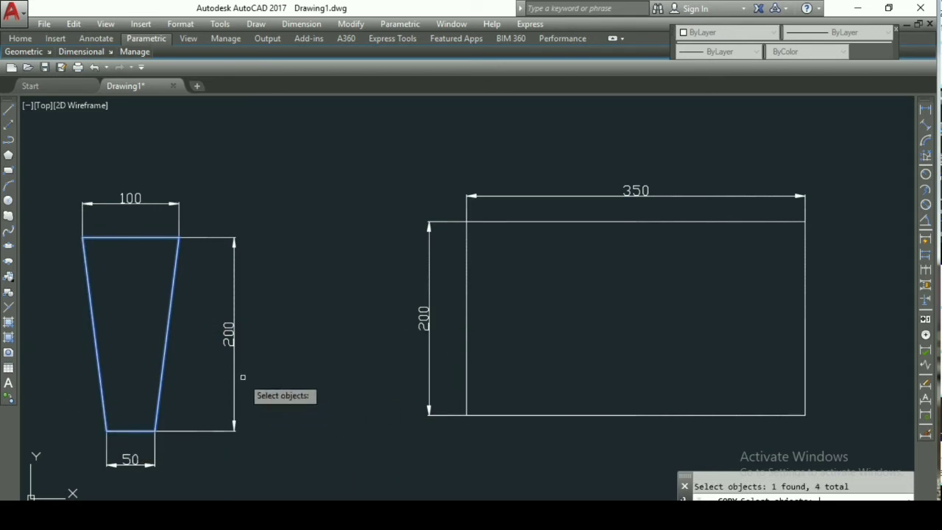
{"action": "key", "text": "Return"}
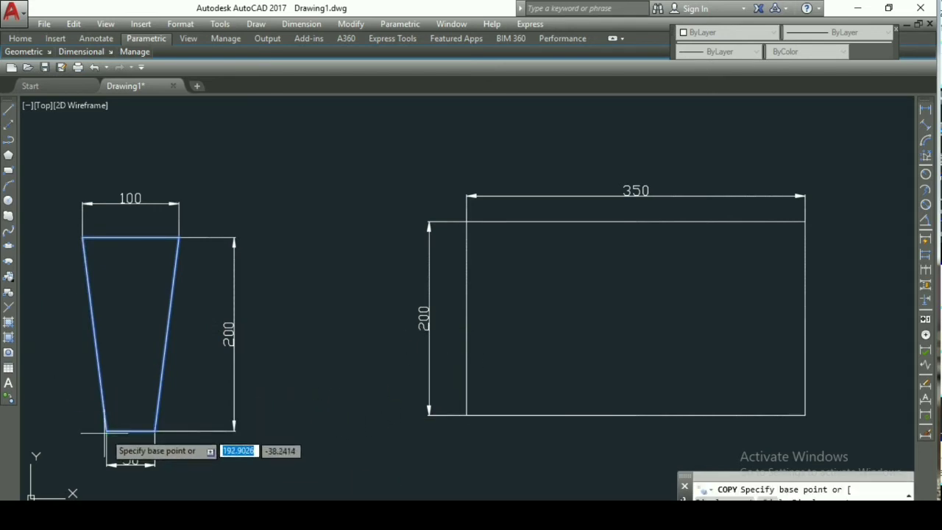
{"action": "left_click", "coordinate": [106, 431]}
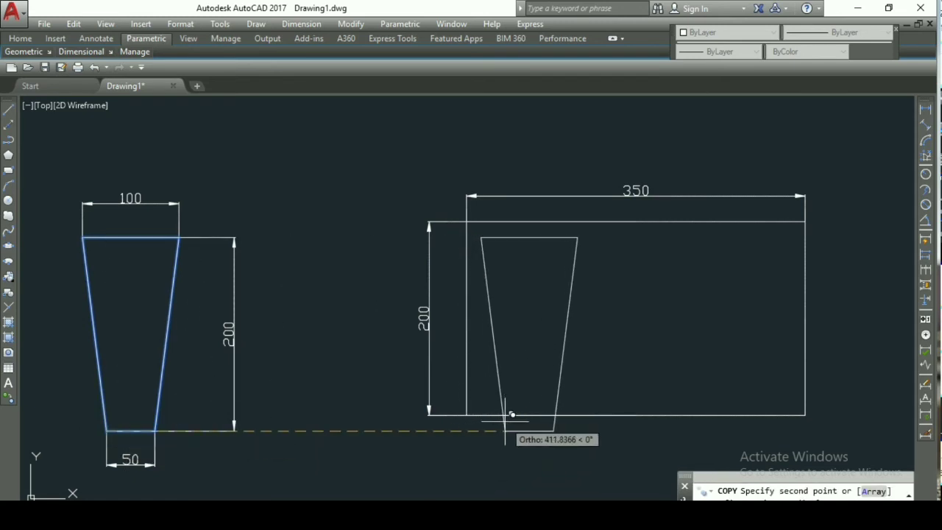
{"action": "key", "text": "Escape"}
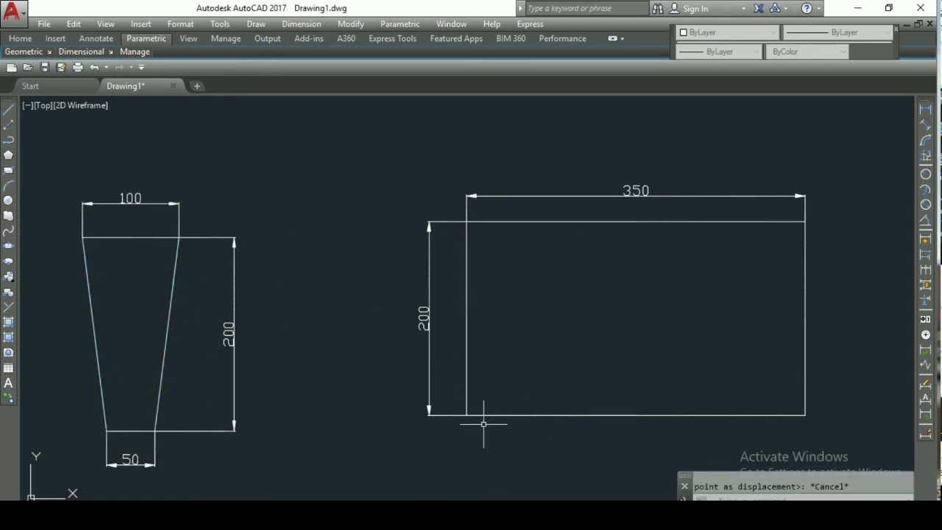
- Copy the tapered outline's four lines from its upper-left corner to the rectangle's upper-left corner
{"action": "key", "text": "Return"}
{"action": "left_click_drag", "start_coordinate": [172, 361], "coordinate": [78, 397]}
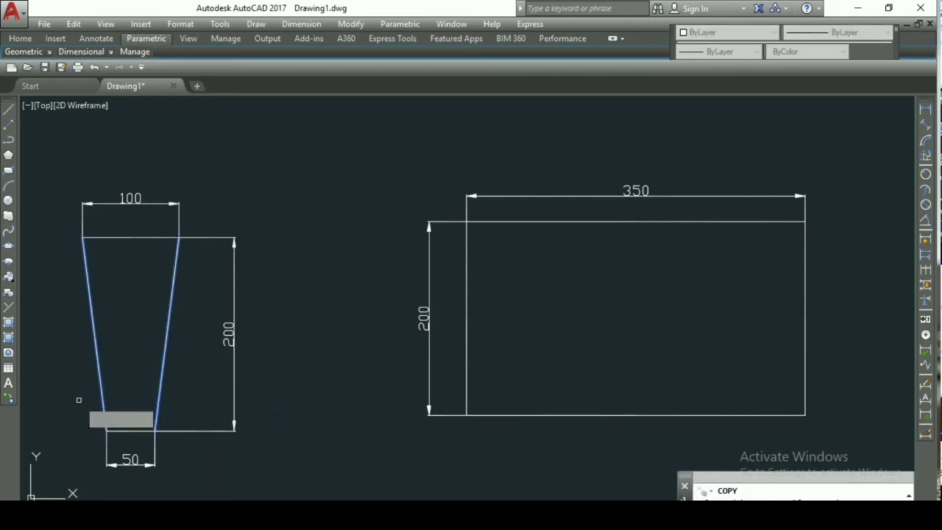
{"action": "left_click", "coordinate": [130, 248]}
{"action": "left_click", "coordinate": [119, 234]}
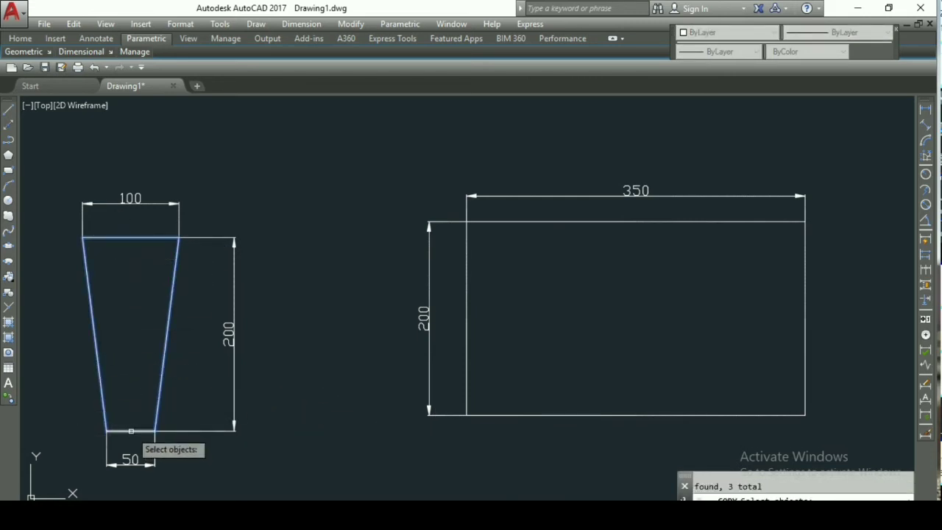
{"action": "left_click", "coordinate": [128, 431]}
{"action": "key", "text": "Return"}
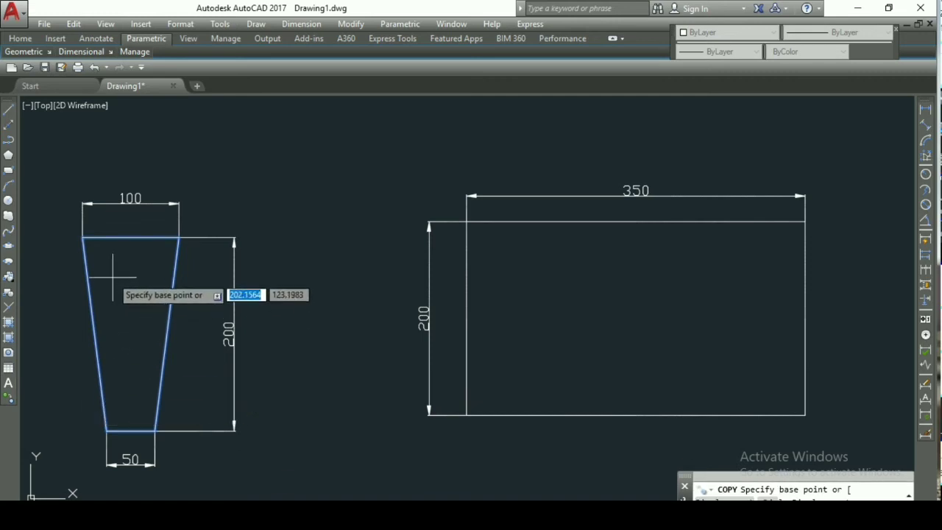
{"action": "left_click", "coordinate": [81, 237]}
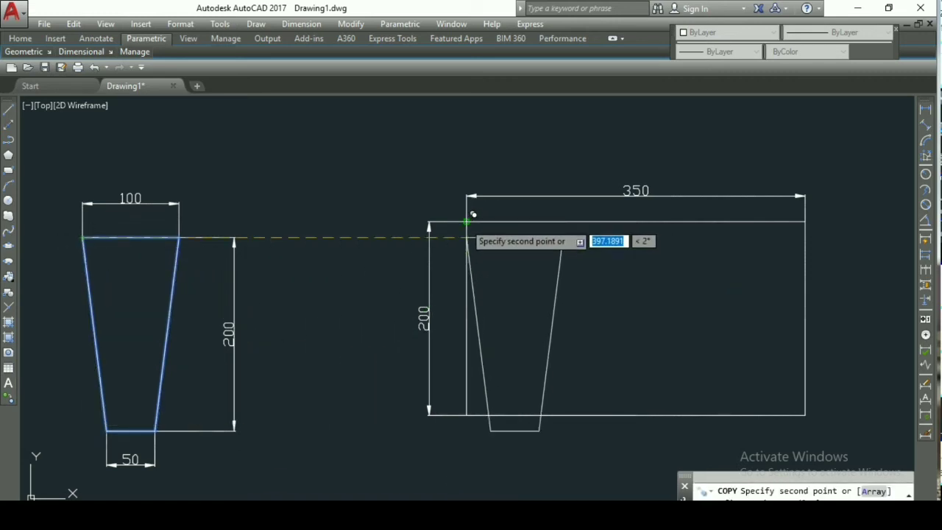
{"action": "left_click", "coordinate": [466, 221]}
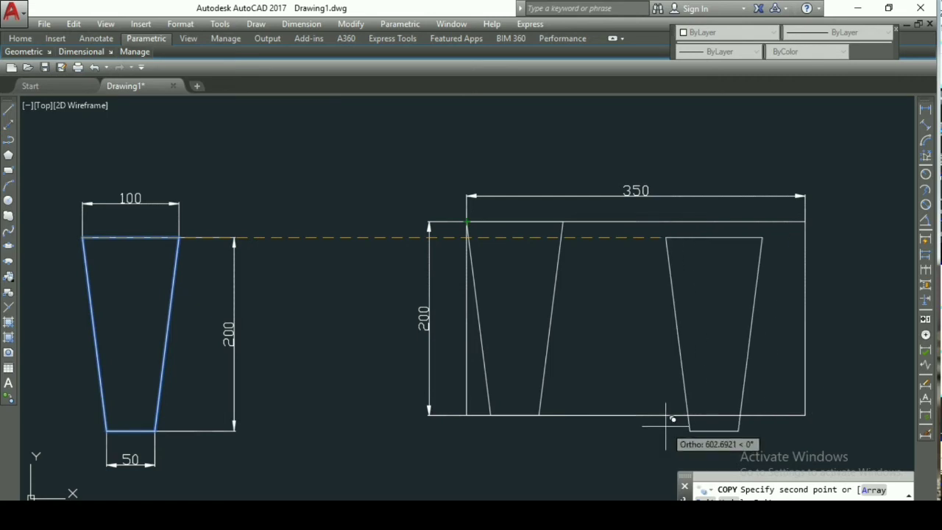
{"action": "key", "text": "Escape"}
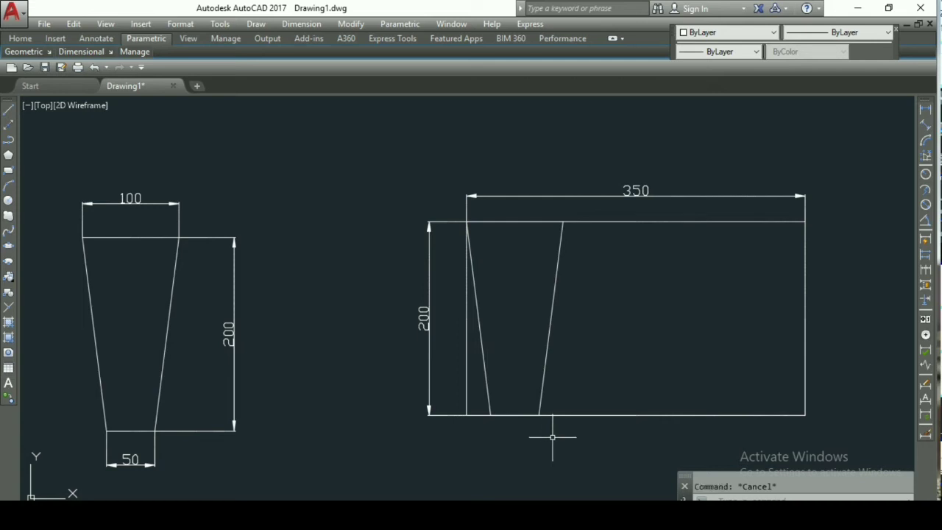
{"action": "type", "text": "o"}
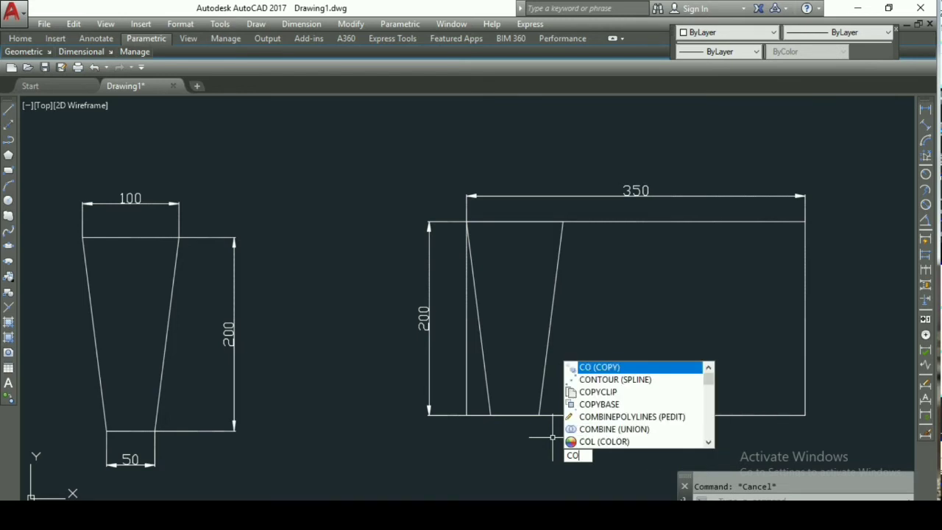
{"action": "key", "text": "Escape"}
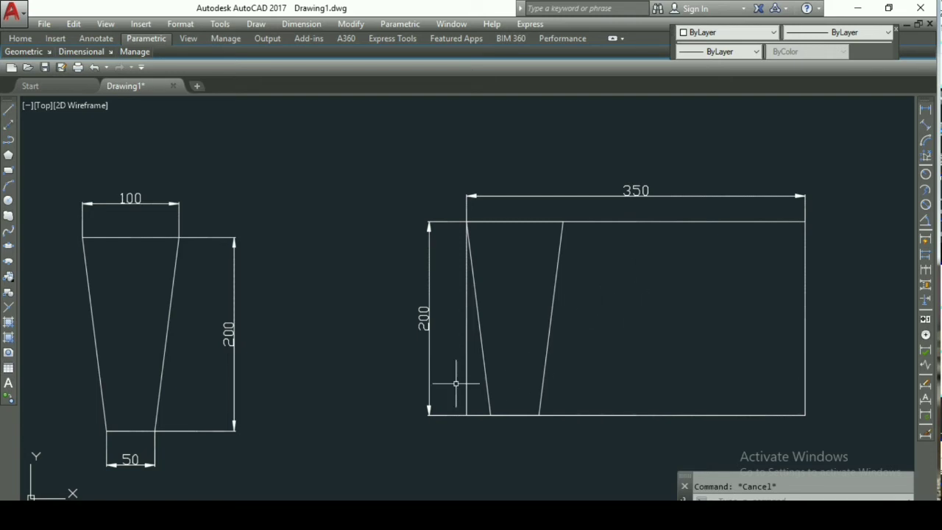
- Try mirroring the original tapered outline about a horizontal line above it with the source objects erased, and undo the mirror
{"action": "type", "text": "MI"}
{"action": "key", "text": "Return"}
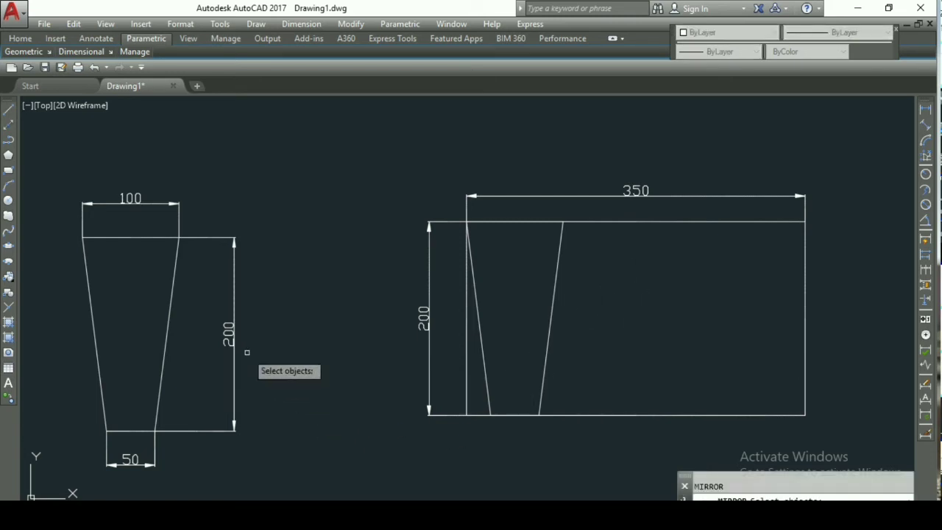
{"action": "left_click", "coordinate": [174, 322]}
{"action": "left_click", "coordinate": [100, 376]}
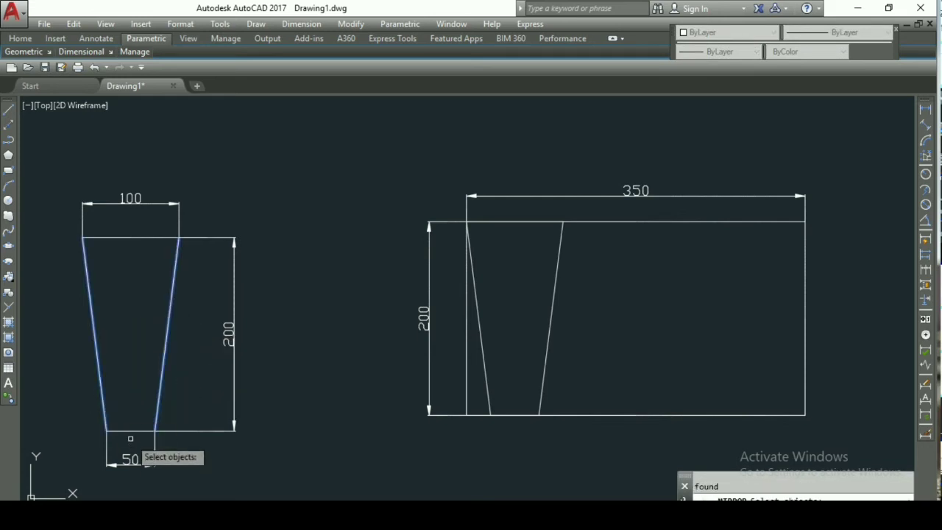
{"action": "left_click", "coordinate": [131, 434]}
{"action": "left_click", "coordinate": [123, 349]}
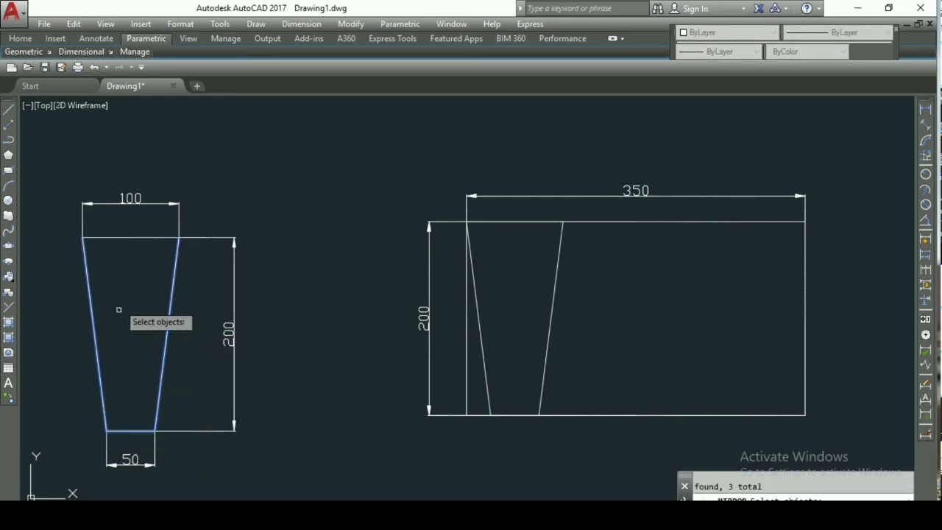
{"action": "left_click", "coordinate": [132, 238]}
{"action": "key", "text": "Return"}
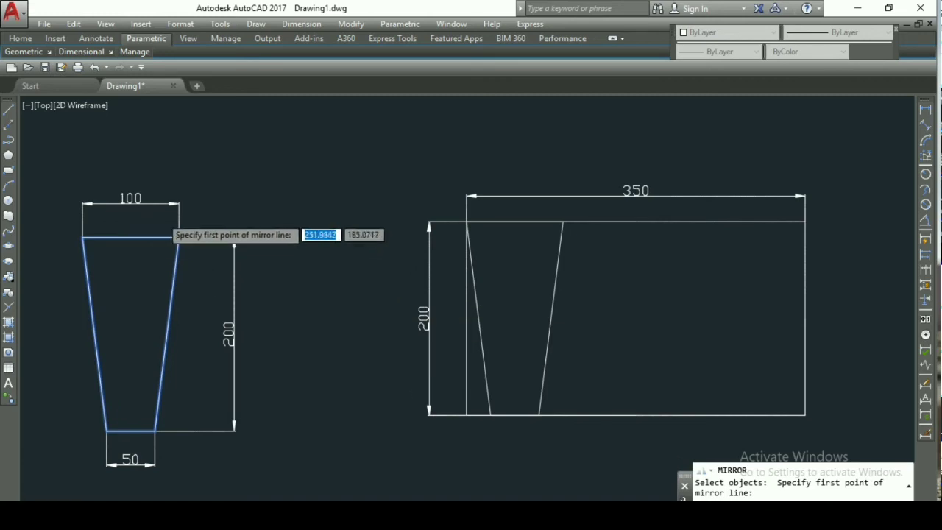
{"action": "scroll", "coordinate": [154, 220], "scroll_direction": "down", "scroll_amount": 2}
{"action": "left_click", "coordinate": [86, 183]}
{"action": "left_click", "coordinate": [253, 184]}
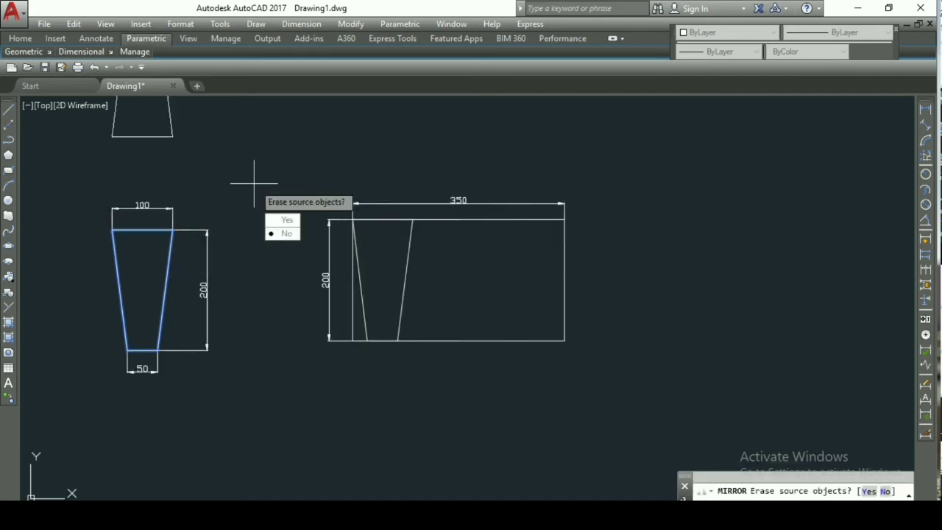
{"action": "type", "text": "Y"}
{"action": "key", "text": "Return"}
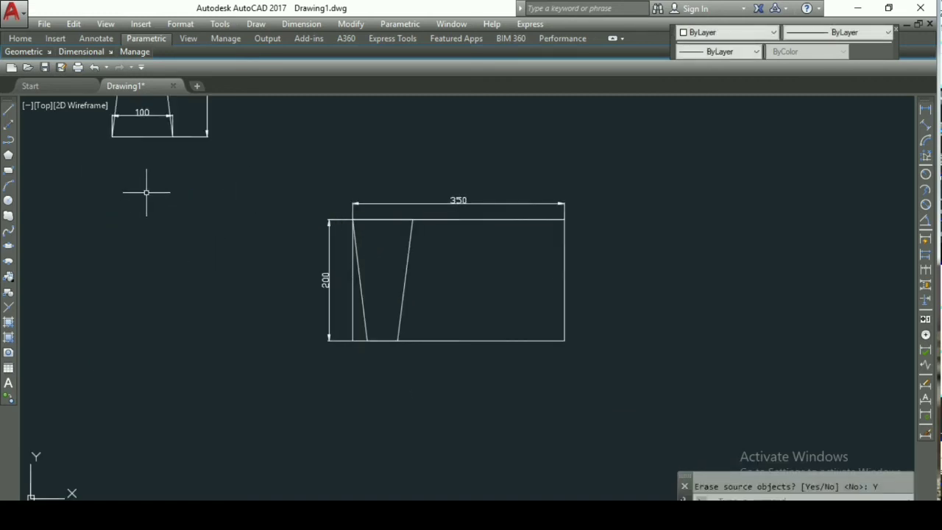
{"action": "key", "text": "ctrl+z"}
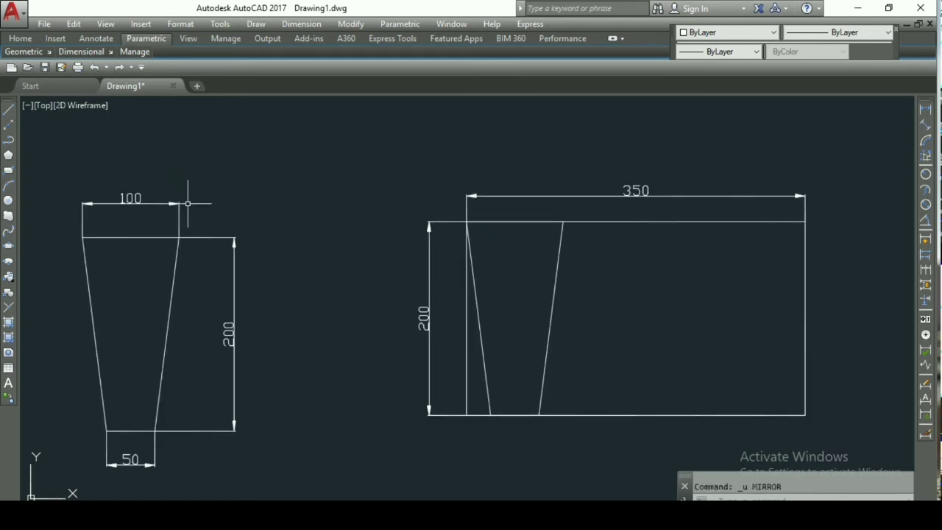
- Mirror the original tapered outline's four lines about a horizontal line just above it, keeping the source objects
{"action": "type", "text": "mi"}
{"action": "key", "text": "Return"}
{"action": "left_click", "coordinate": [187, 262]}
{"action": "left_click", "coordinate": [147, 284]}
{"action": "left_click", "coordinate": [93, 309]}
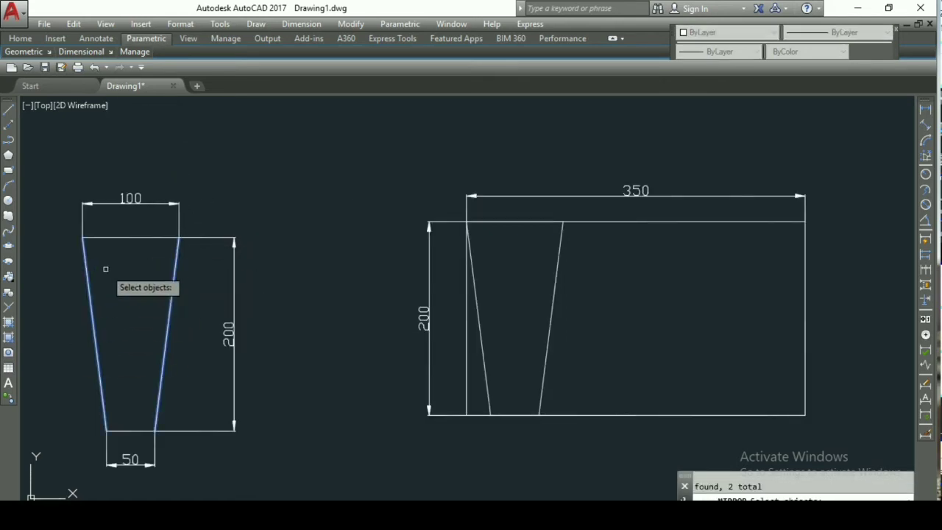
{"action": "left_click", "coordinate": [126, 248]}
{"action": "left_click", "coordinate": [110, 221]}
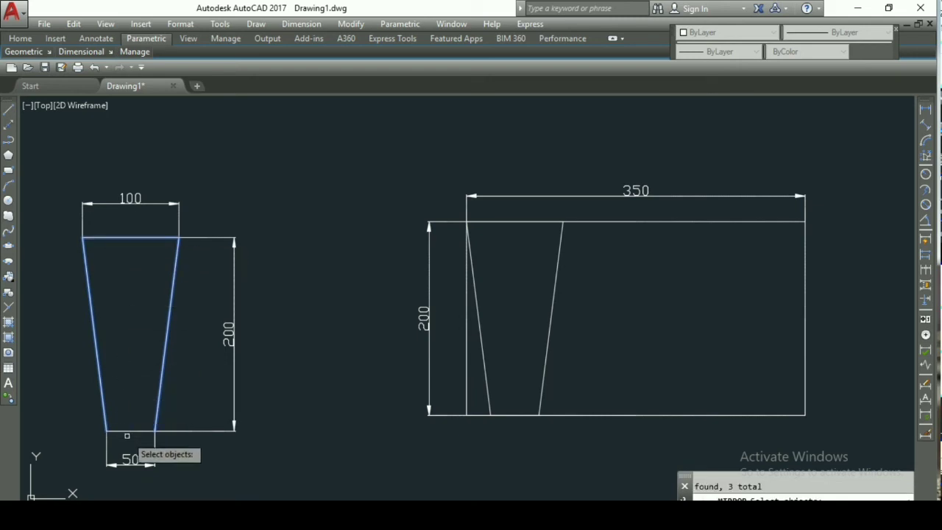
{"action": "left_click", "coordinate": [127, 436]}
{"action": "left_click", "coordinate": [122, 399]}
{"action": "scroll", "coordinate": [171, 328], "scroll_direction": "down", "scroll_amount": 2}
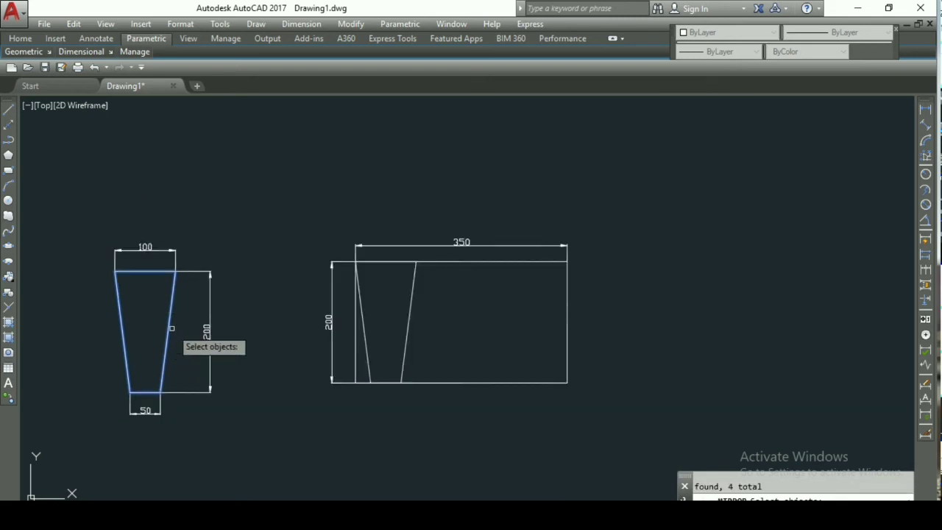
{"action": "key", "text": "Return"}
{"action": "left_click", "coordinate": [87, 237]}
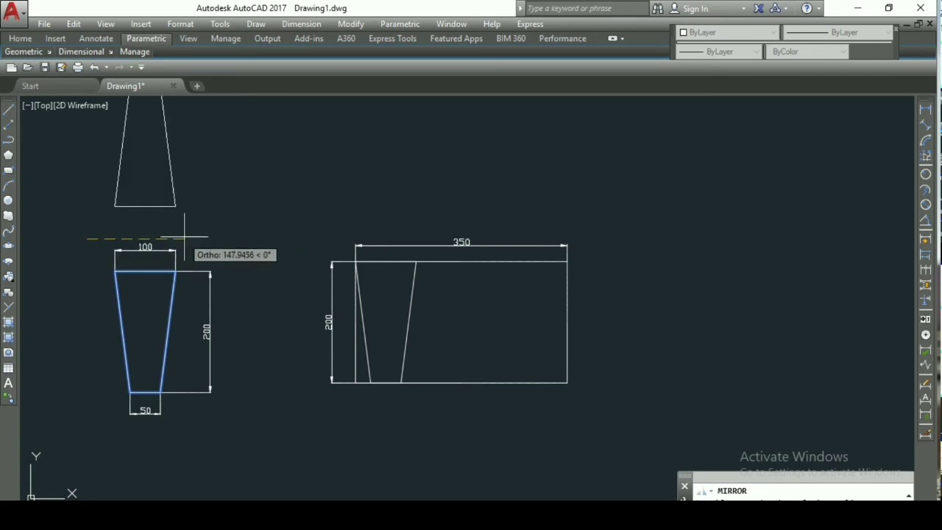
{"action": "left_click", "coordinate": [226, 237]}
{"action": "type", "text": "N"}
{"action": "key", "text": "Return"}
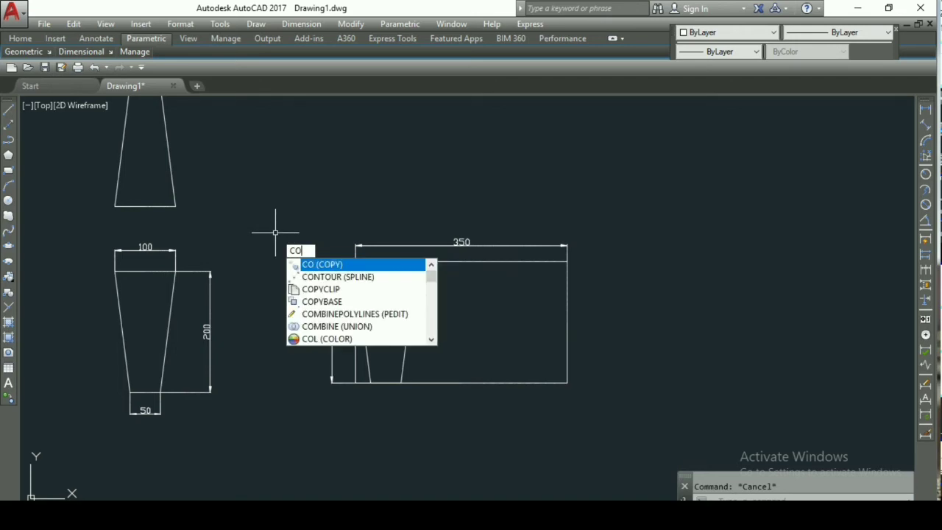
{"action": "key", "text": "Return"}
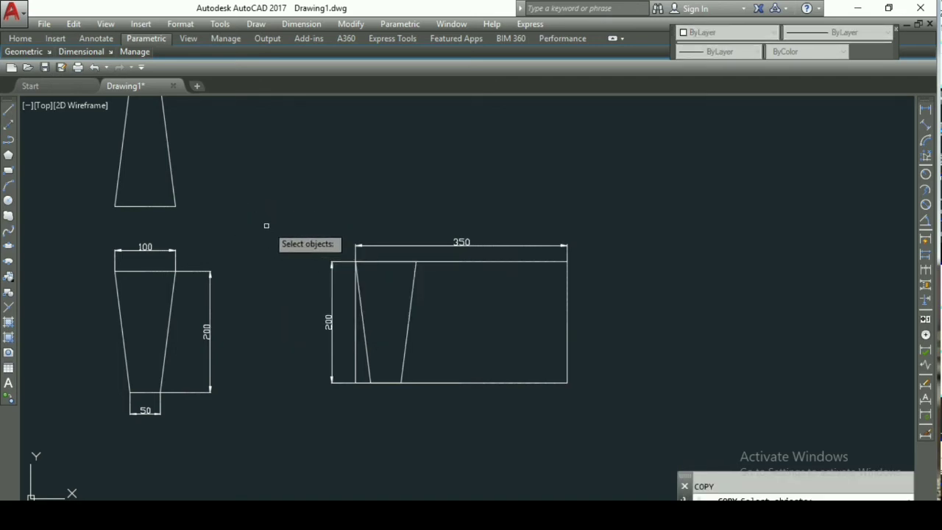
{"action": "key", "text": "Escape"}
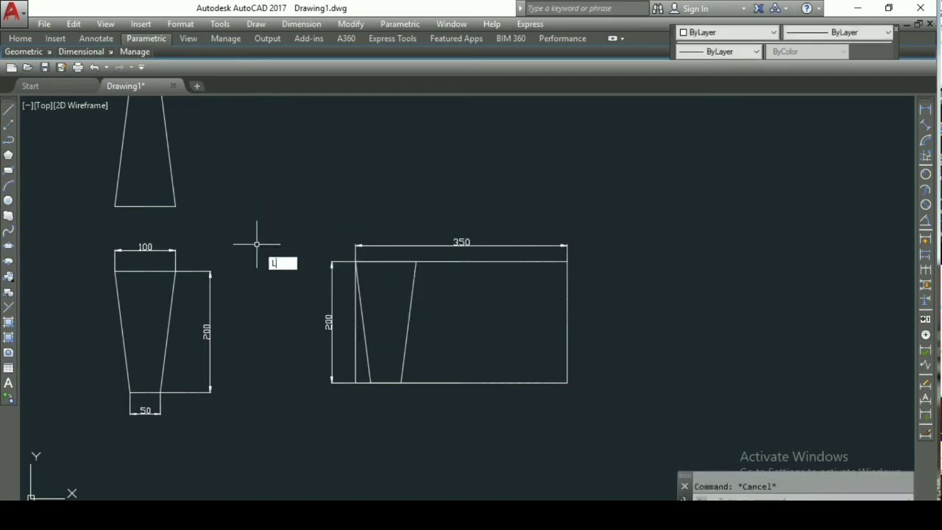
- Draw a 10-unit line along the rectangle's bottom edge, going right from the copied outline's lower-right corner
{"action": "key", "text": "Return"}
{"action": "scroll", "coordinate": [410, 386], "scroll_direction": "up", "scroll_amount": 5}
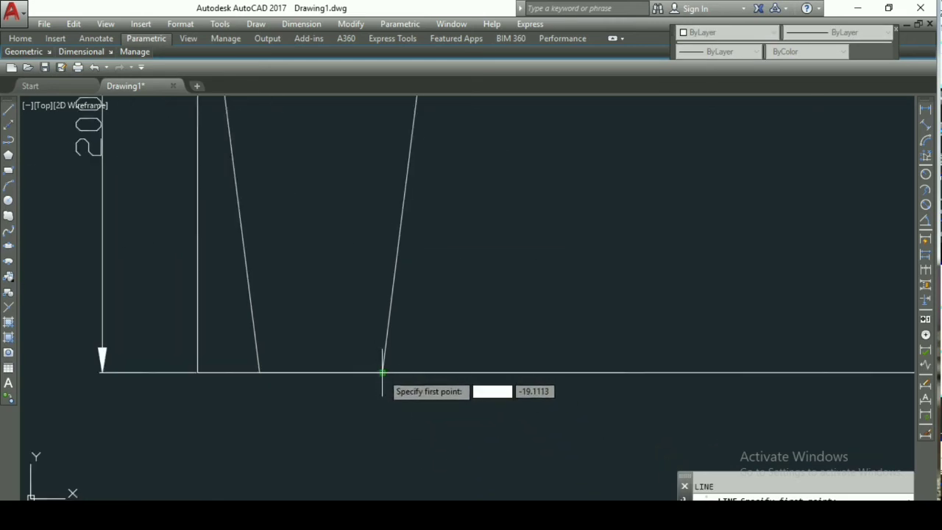
{"action": "left_click", "coordinate": [382, 373]}
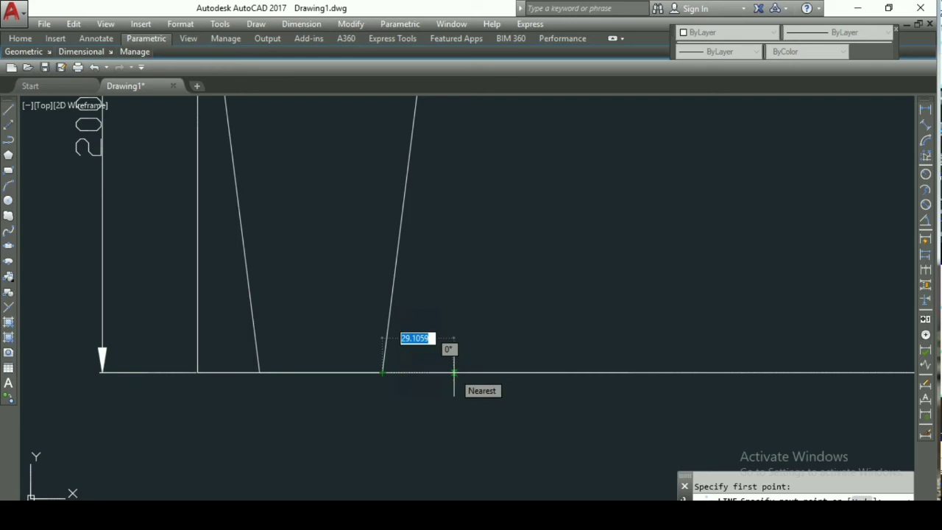
{"action": "type", "text": "10"}
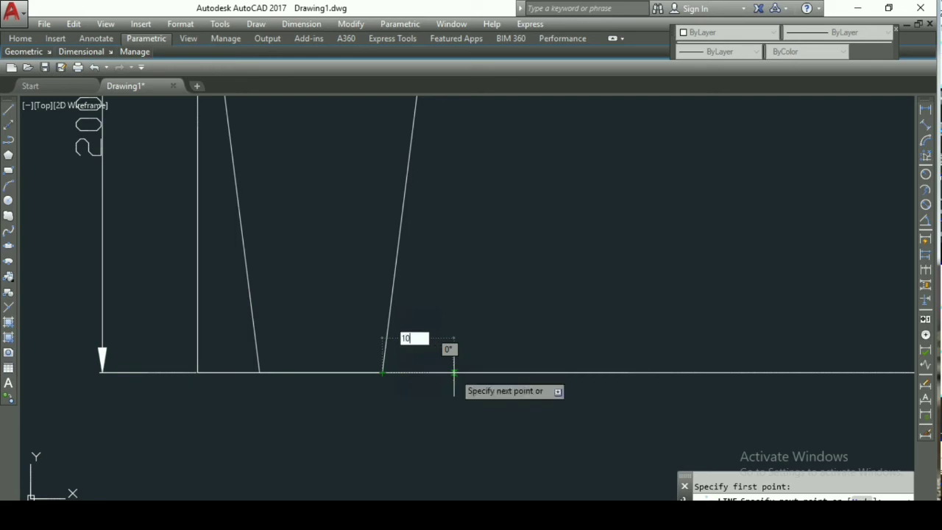
{"action": "key", "text": "Return"}
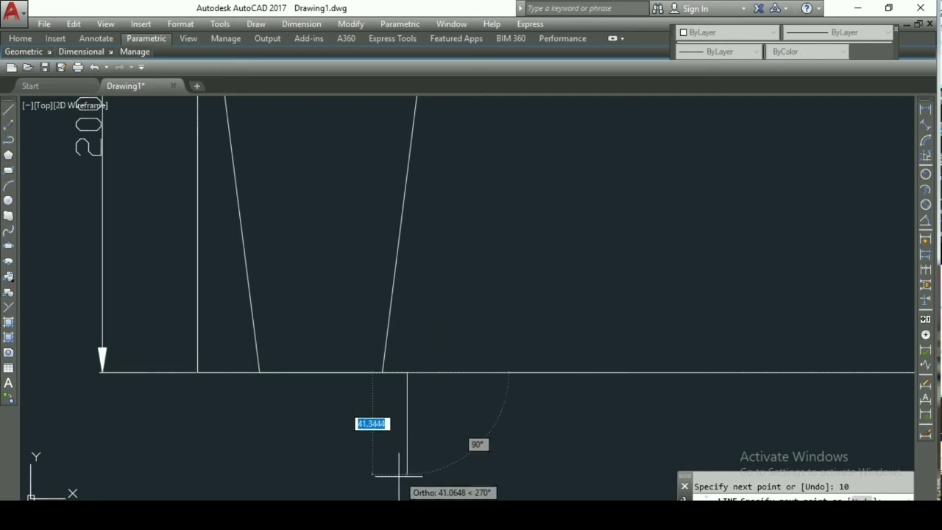
{"action": "key", "text": "Escape"}
{"action": "scroll", "coordinate": [394, 435], "scroll_direction": "down", "scroll_amount": 5}
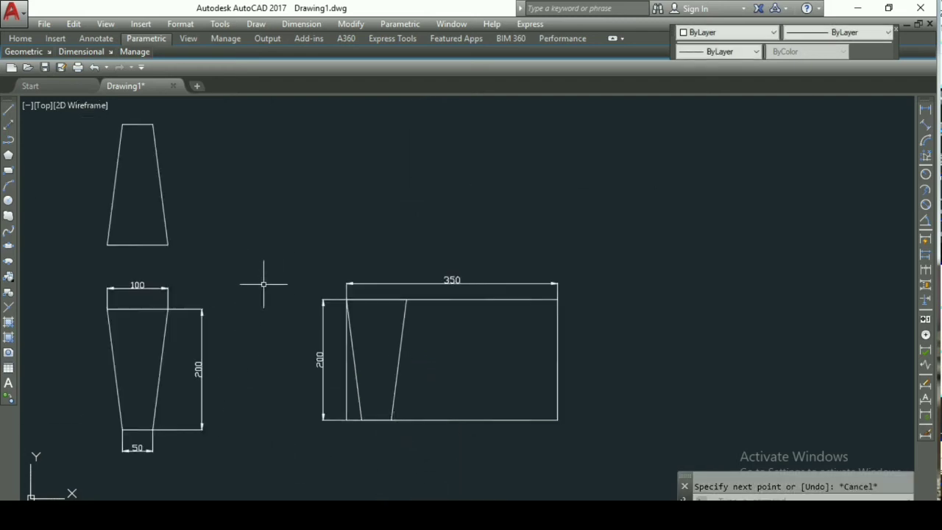
- Copy the mirrored outline's four lines from its lower-left corner to the free end of the 10-unit line on the rectangle's bottom edge
{"action": "type", "text": "O"}
{"action": "key", "text": "Return"}
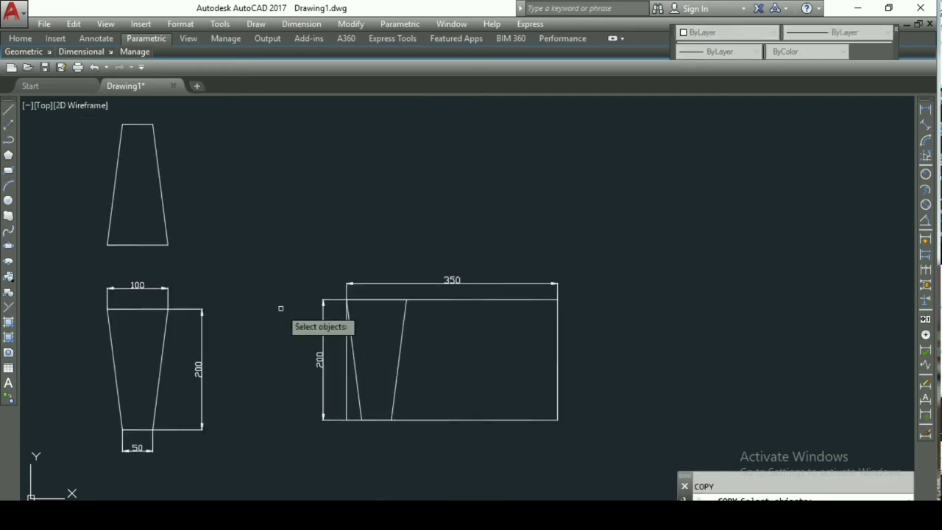
{"action": "left_click", "coordinate": [185, 113]}
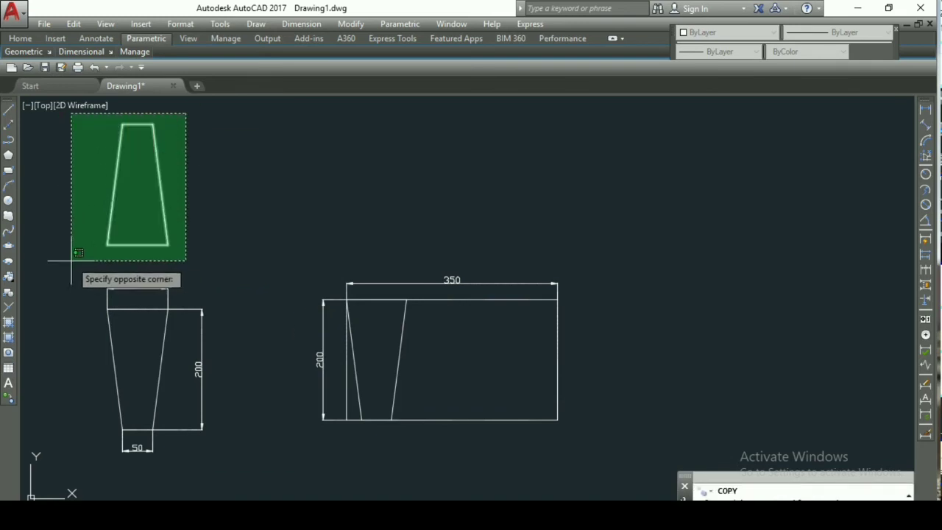
{"action": "left_click", "coordinate": [74, 273]}
{"action": "key", "text": "Return"}
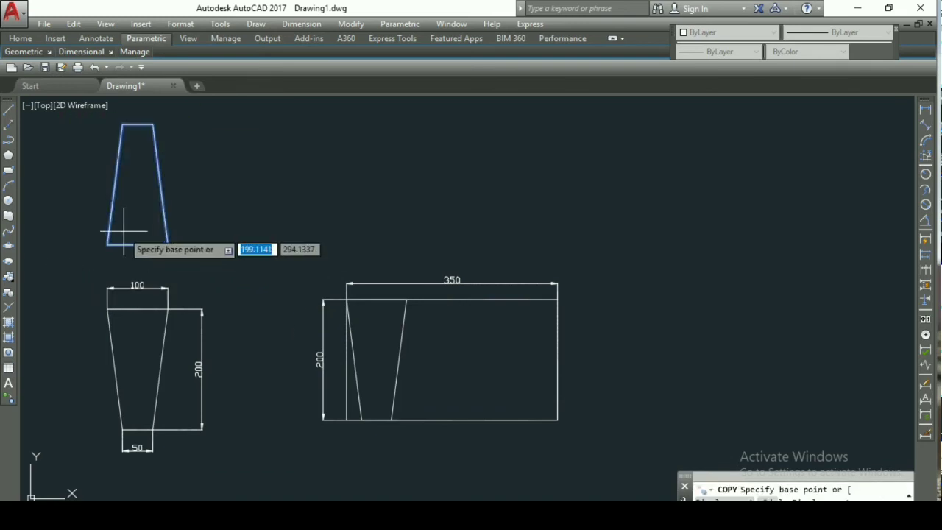
{"action": "left_click", "coordinate": [132, 244]}
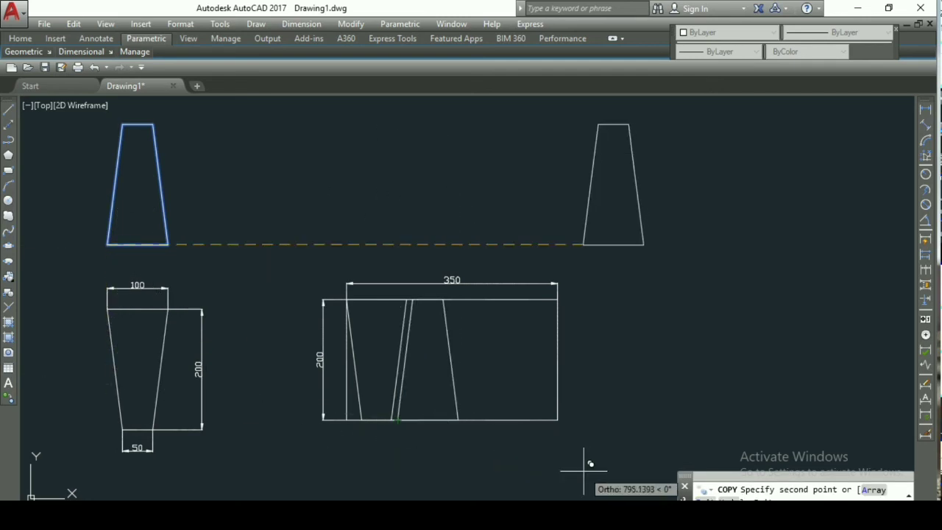
{"action": "key", "text": "Escape"}
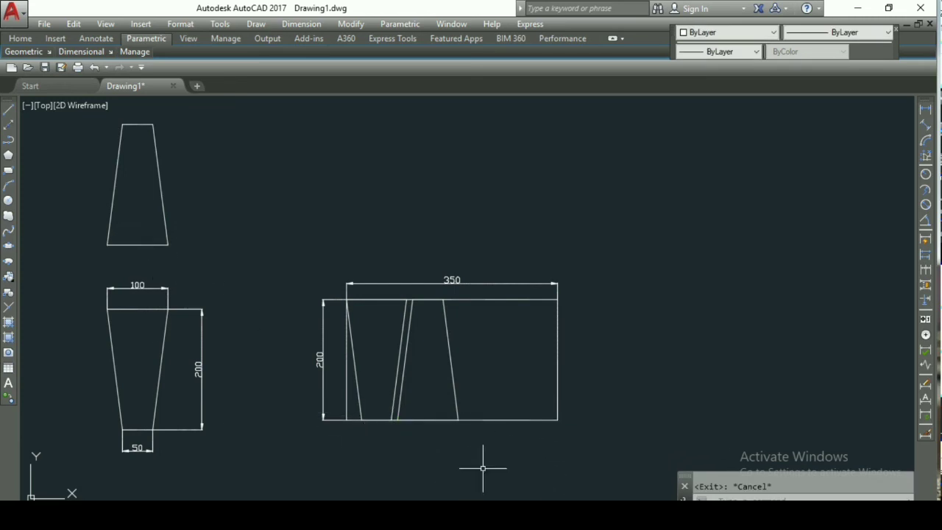
- Check the horizontal gap between the two nested outlines along the rectangle's bottom edge with a linear dimension, without placing it
{"action": "scroll", "coordinate": [420, 380], "scroll_direction": "up", "scroll_amount": 4}
{"action": "scroll", "coordinate": [346, 488], "scroll_direction": "up", "scroll_amount": 2}
{"action": "middle_click_drag", "start_coordinate": [346, 488], "coordinate": [414, 418]}
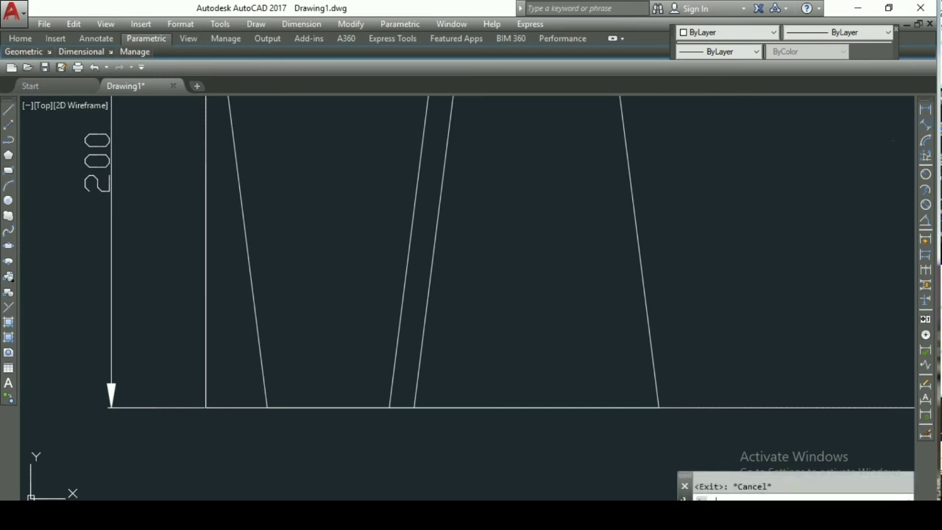
{"action": "left_click", "coordinate": [925, 109]}
{"action": "left_click", "coordinate": [389, 407]}
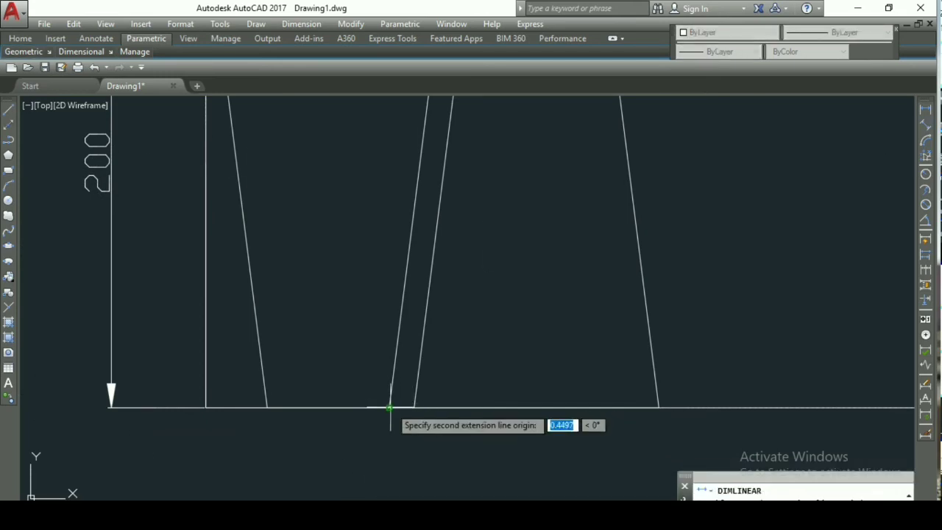
{"action": "left_click", "coordinate": [415, 406]}
{"action": "scroll", "coordinate": [410, 433], "scroll_direction": "up", "scroll_amount": 5}
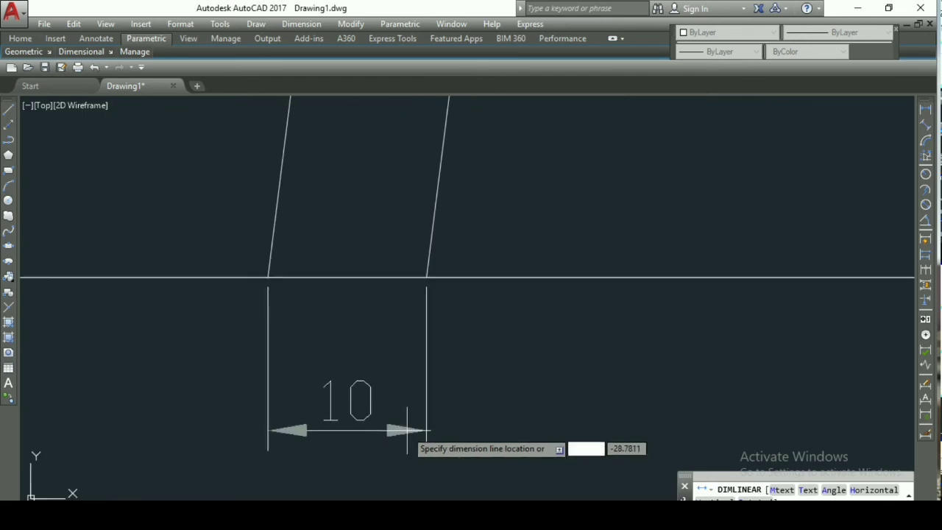
{"action": "scroll", "coordinate": [402, 425], "scroll_direction": "down", "scroll_amount": 7}
{"action": "scroll", "coordinate": [402, 423], "scroll_direction": "down", "scroll_amount": 4}
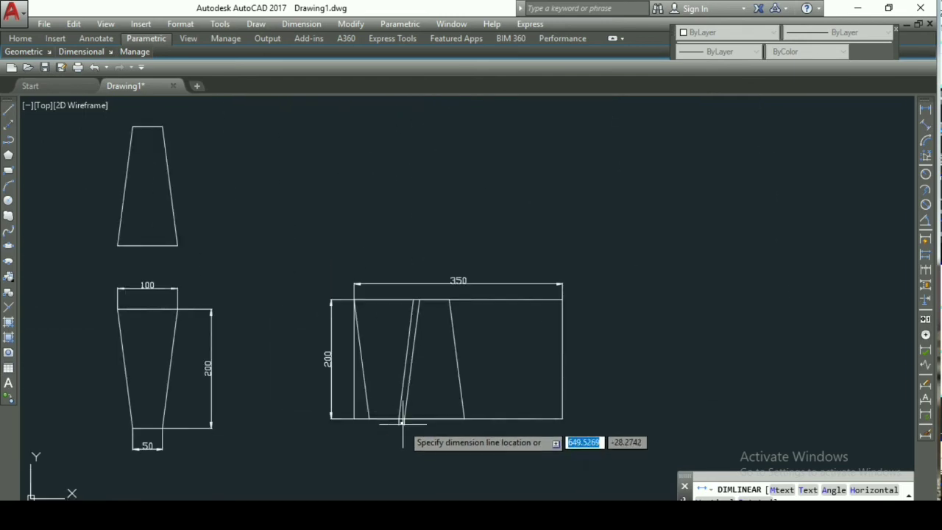
{"action": "key", "text": "Escape"}
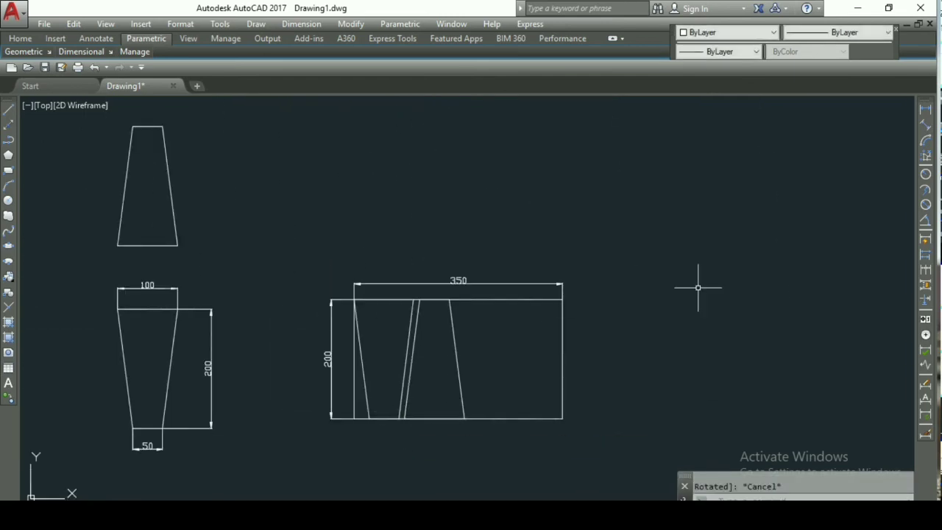
- Check the perpendicular gap between the nested outlines' adjacent slanted sides with an aligned dimension, without placing it
{"action": "type", "text": "dal"}
{"action": "key", "text": "Return"}
{"action": "scroll", "coordinate": [399, 351], "scroll_direction": "up", "scroll_amount": 8}
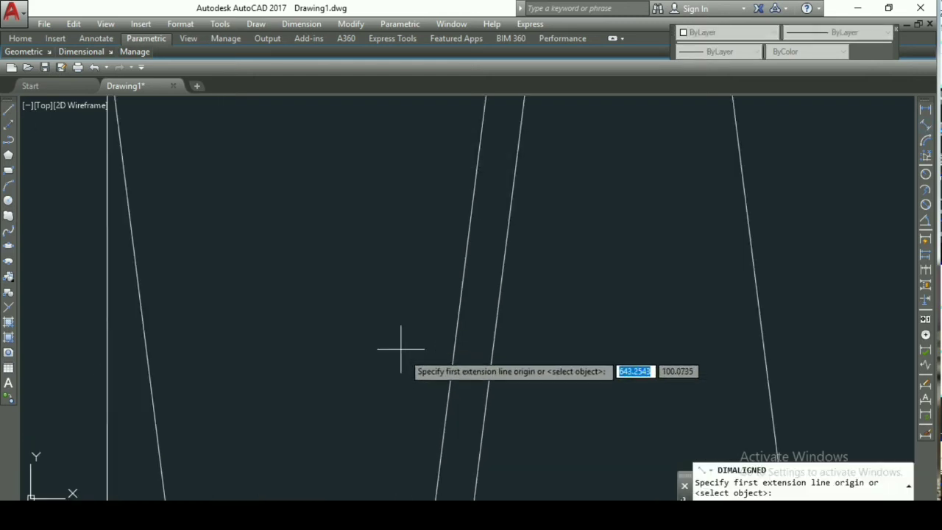
{"action": "left_click", "coordinate": [454, 368]}
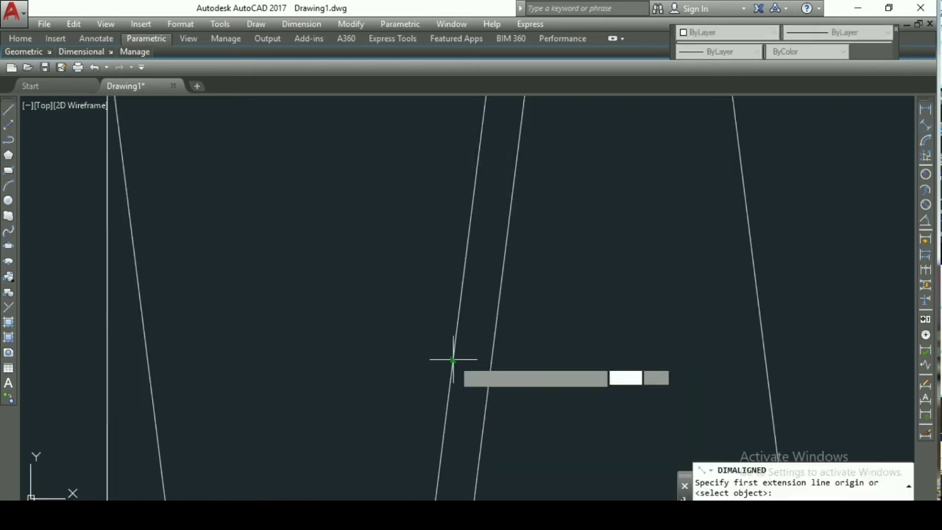
{"action": "left_click", "coordinate": [491, 361]}
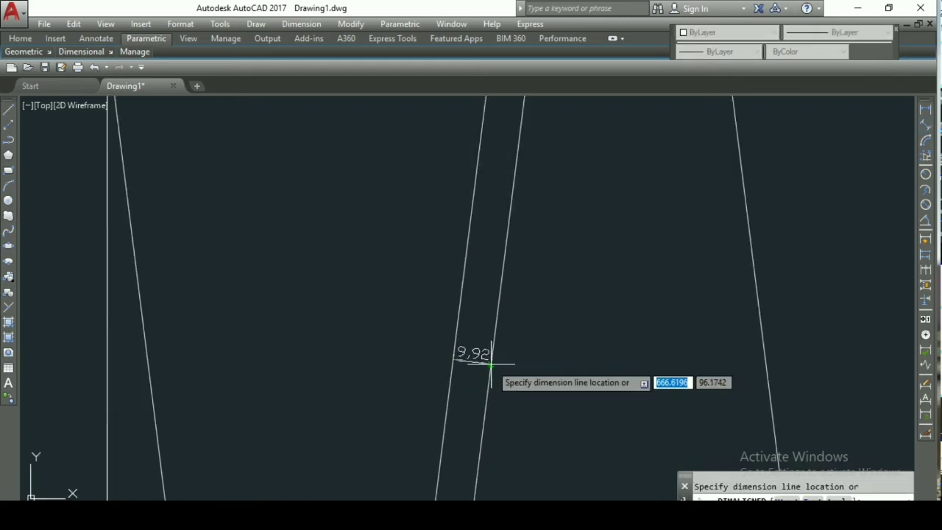
{"action": "scroll", "coordinate": [491, 360], "scroll_direction": "up", "scroll_amount": 8}
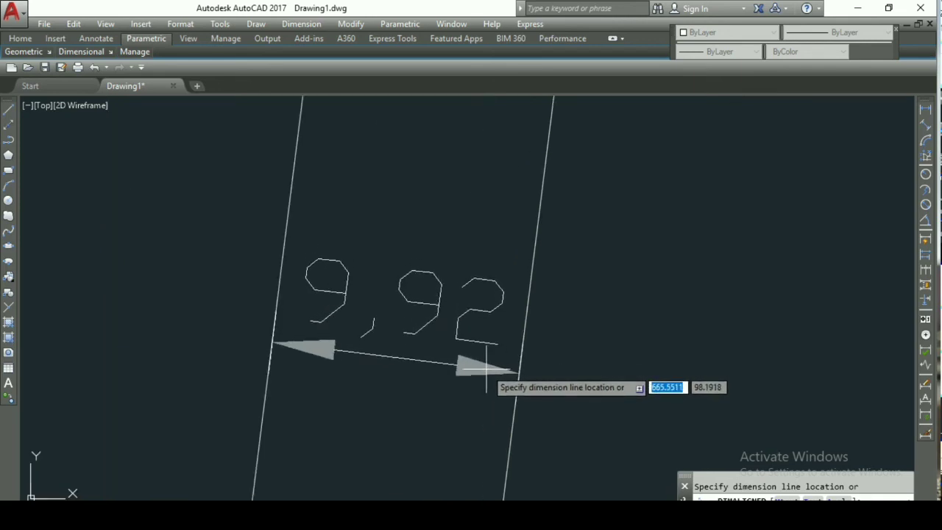
{"action": "scroll", "coordinate": [486, 368], "scroll_direction": "down", "scroll_amount": 2}
{"action": "key", "text": "Escape"}
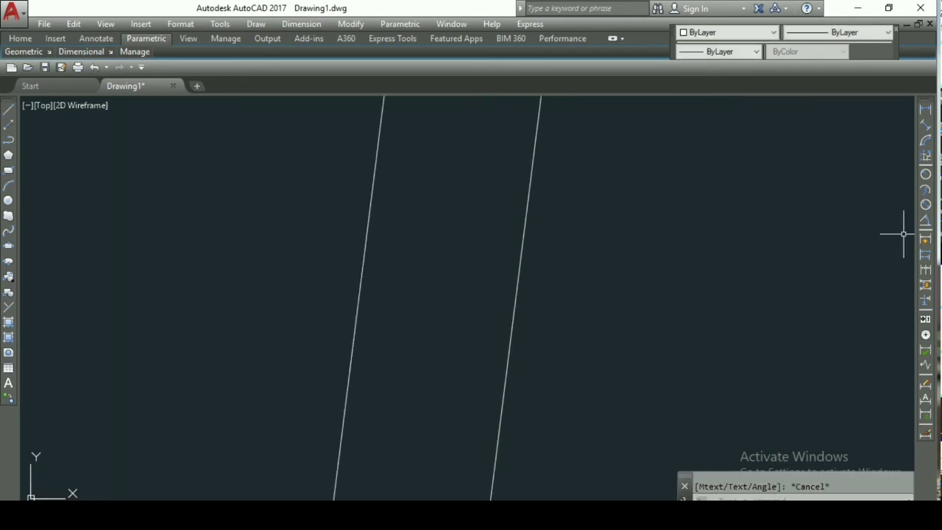
{"action": "scroll", "coordinate": [753, 270], "scroll_direction": "down", "scroll_amount": 5}
{"action": "scroll", "coordinate": [620, 351], "scroll_direction": "up", "scroll_amount": 4}
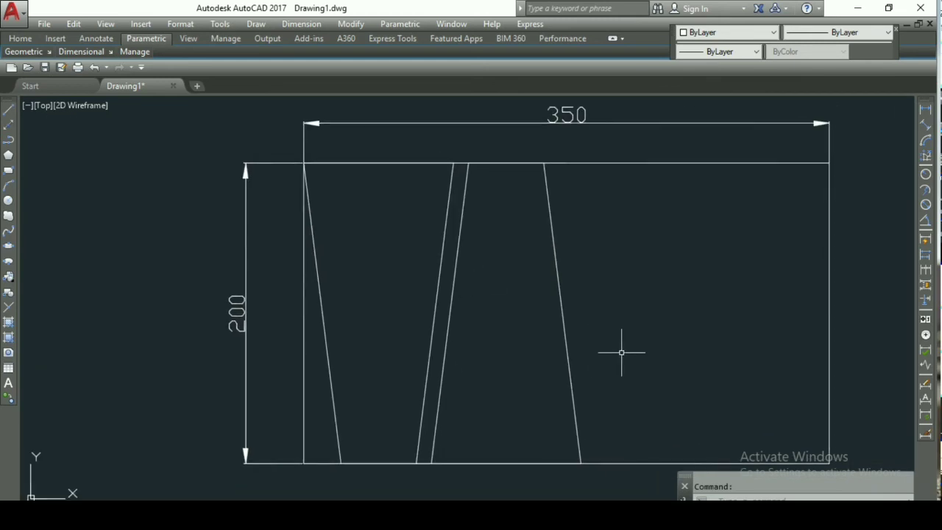
{"action": "mouse_move", "coordinate": [556, 302]}
{"action": "middle_mouse_down"}
{"action": "mouse_move", "coordinate": [515, 390]}
{"action": "mouse_move", "coordinate": [534, 448]}
{"action": "mouse_move", "coordinate": [515, 302]}
{"action": "middle_mouse_up"}
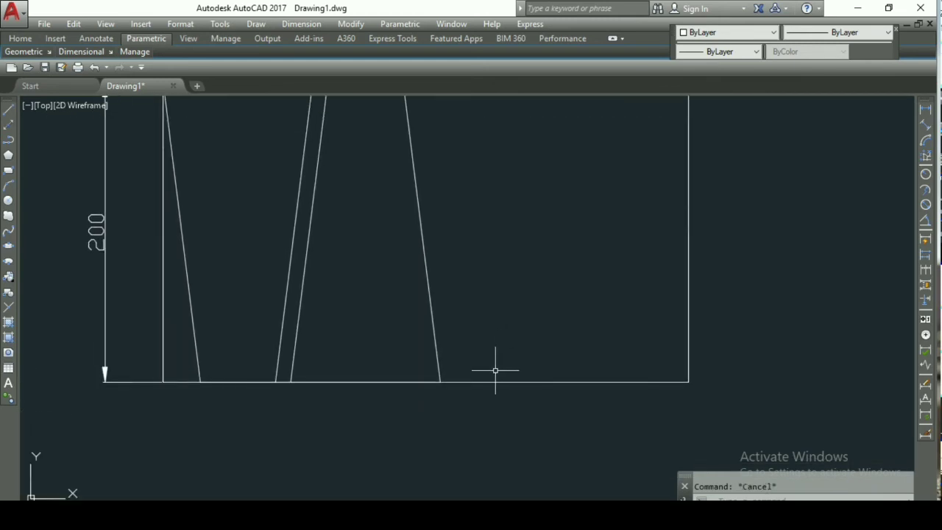
{"action": "type", "text": "o"}
{"action": "key", "text": "Return"}
{"action": "middle_click_drag", "start_coordinate": [273, 390], "coordinate": [377, 342]}
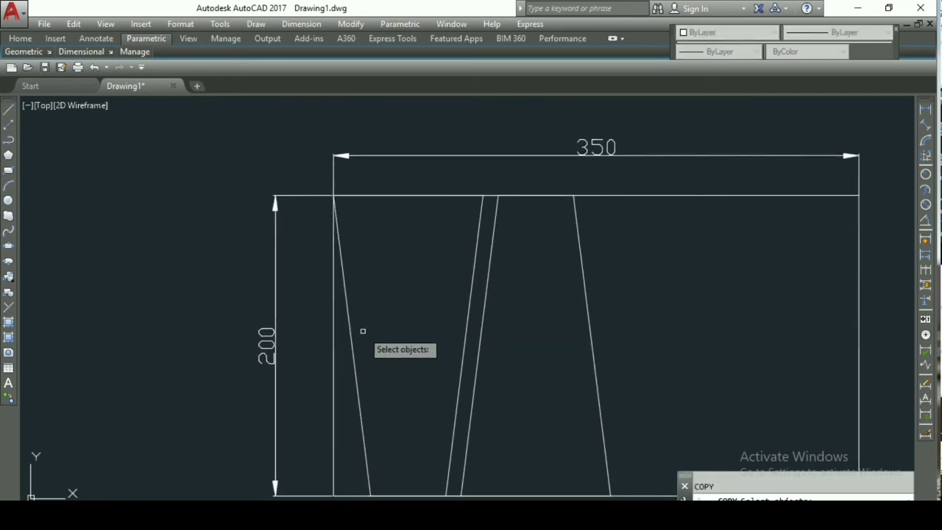
{"action": "left_click", "coordinate": [351, 341]}
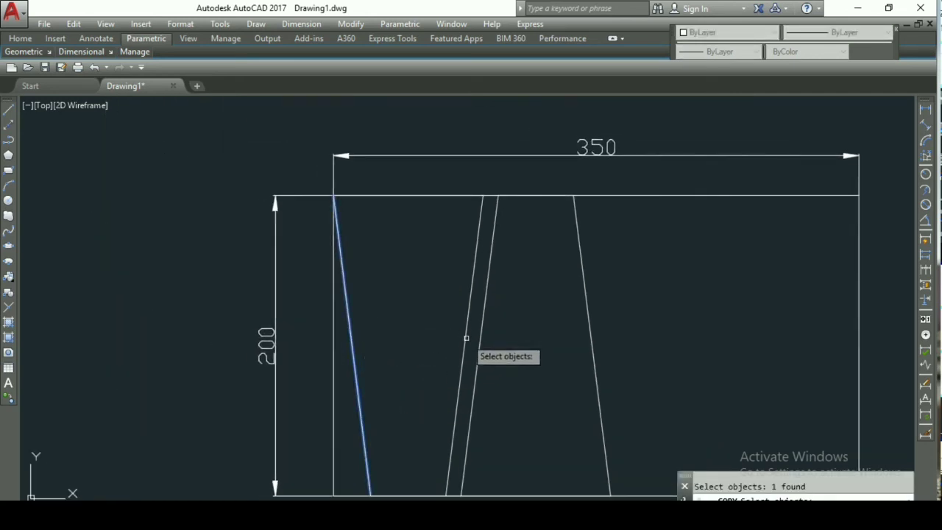
{"action": "left_click", "coordinate": [465, 337]}
{"action": "middle_click_drag", "start_coordinate": [464, 340], "coordinate": [475, 275]}
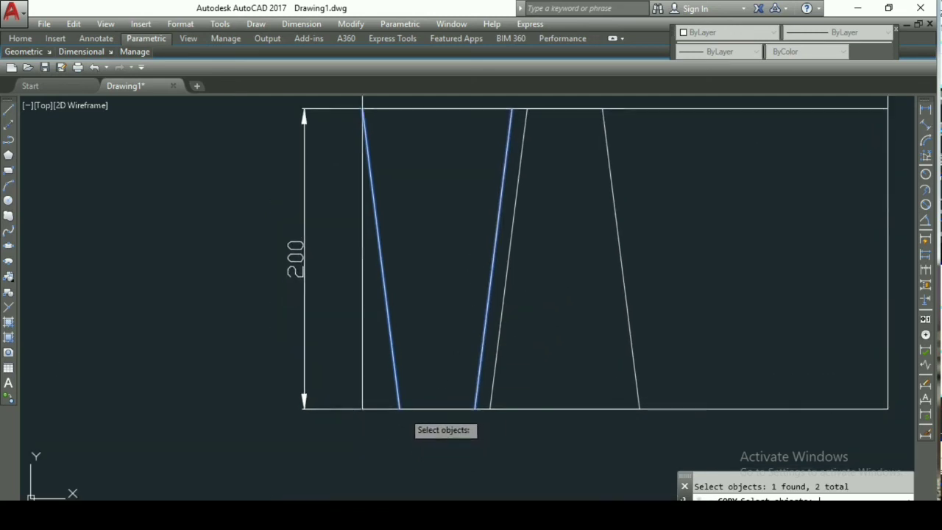
{"action": "key", "text": "Return"}
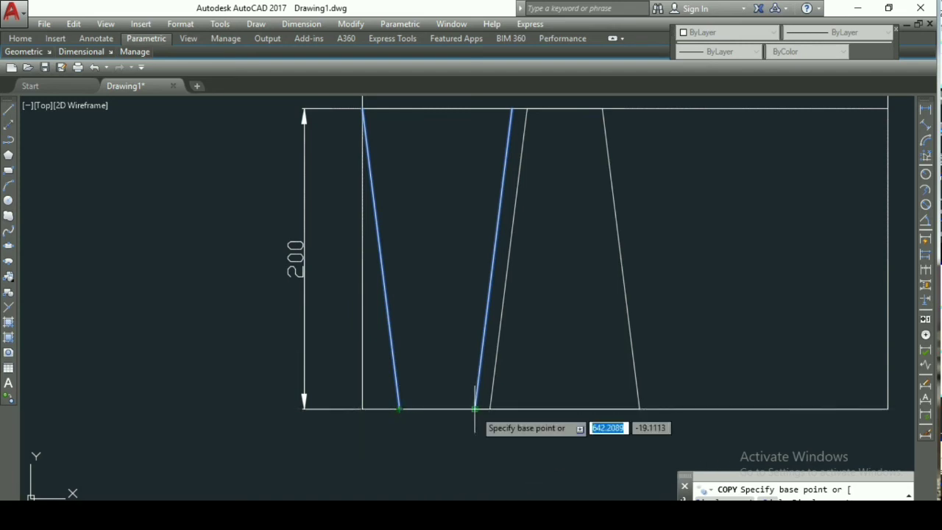
{"action": "key", "text": "Escape"}
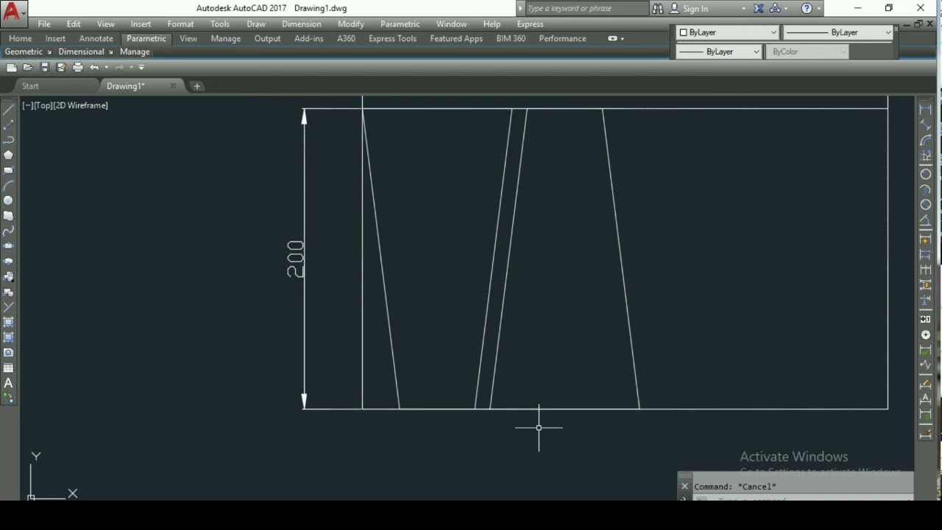
- Draw a line along the rectangle's bottom edge, going right from the second nested outline's lower-right corner
{"action": "key", "text": "Return"}
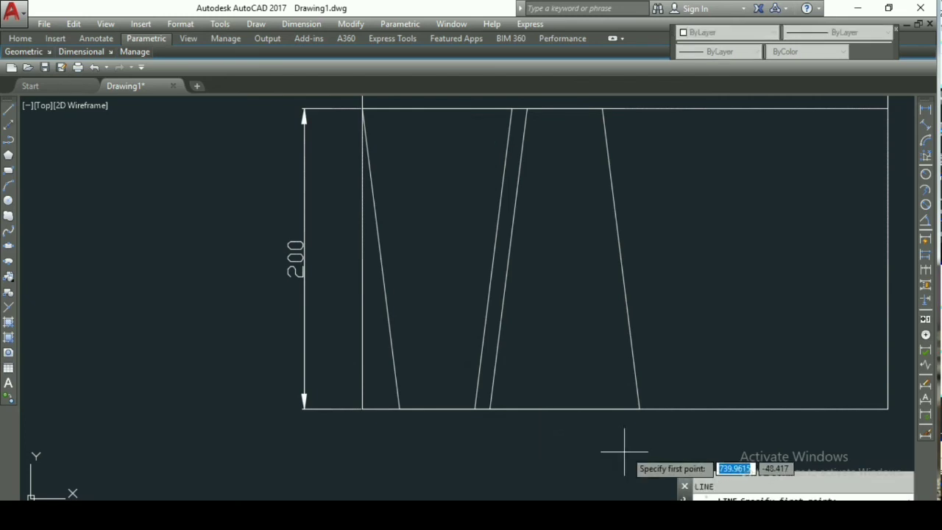
{"action": "left_click", "coordinate": [639, 408]}
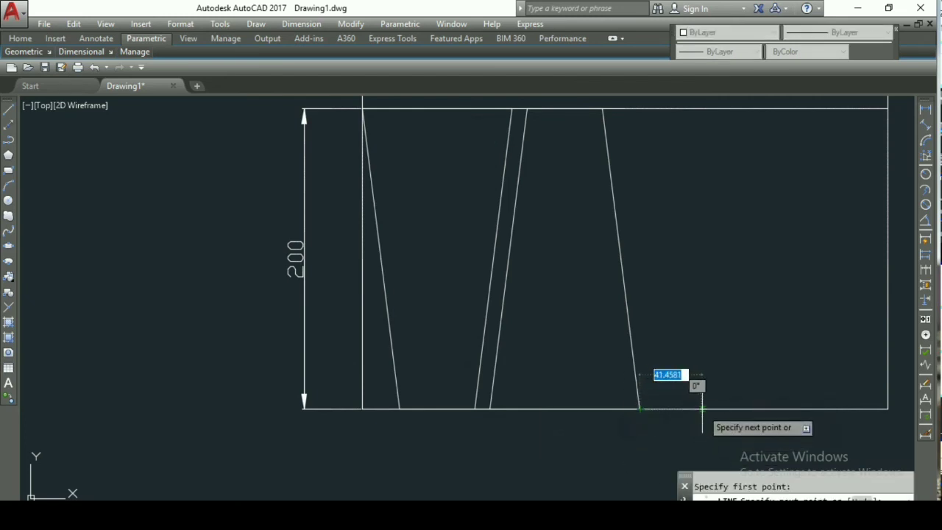